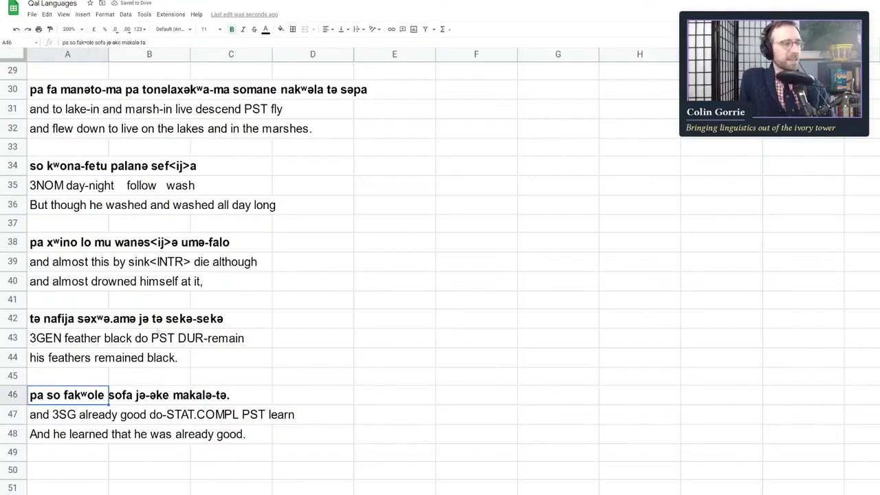
Examine the lexicon sheet, comparing Proto-Qal makalə with the Justamija Qal entries makal, laq and qal
key("ctrl+shift+Page_Down")
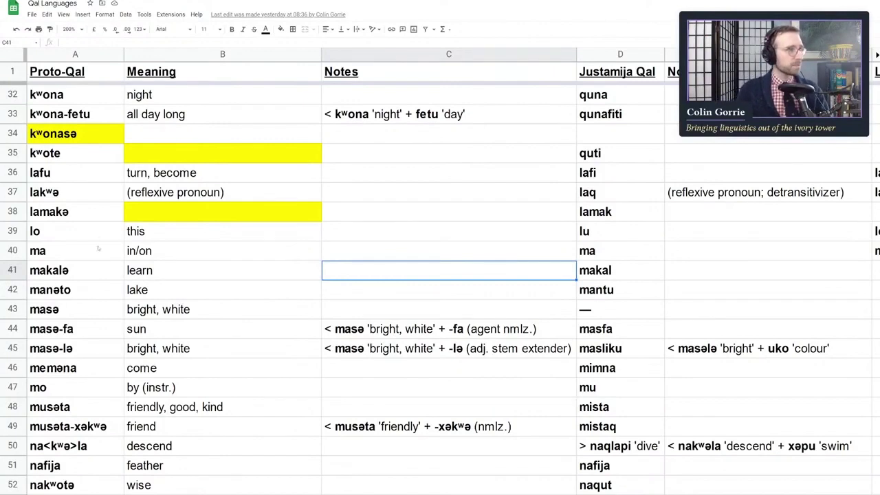
left_click(98, 270)
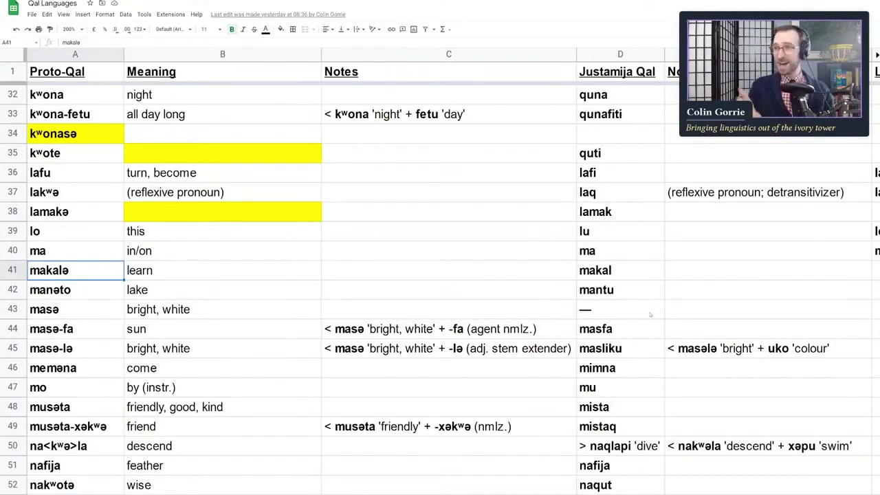
left_click(618, 264)
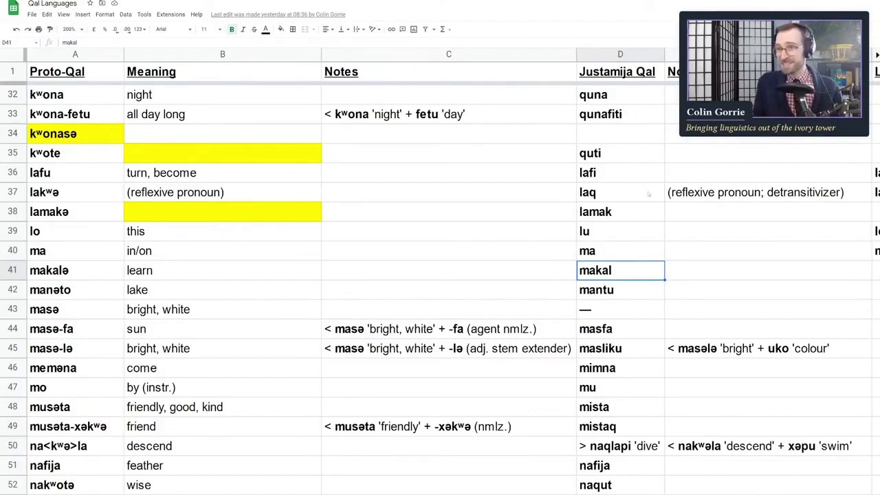
left_click(627, 199)
scroll(627, 198, "up", 1)
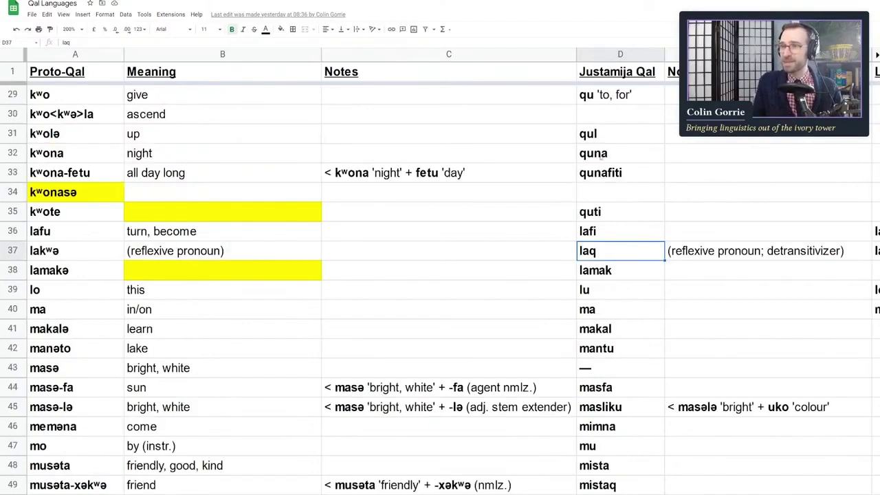
scroll(602, 156, "up", 1)
left_click(599, 139)
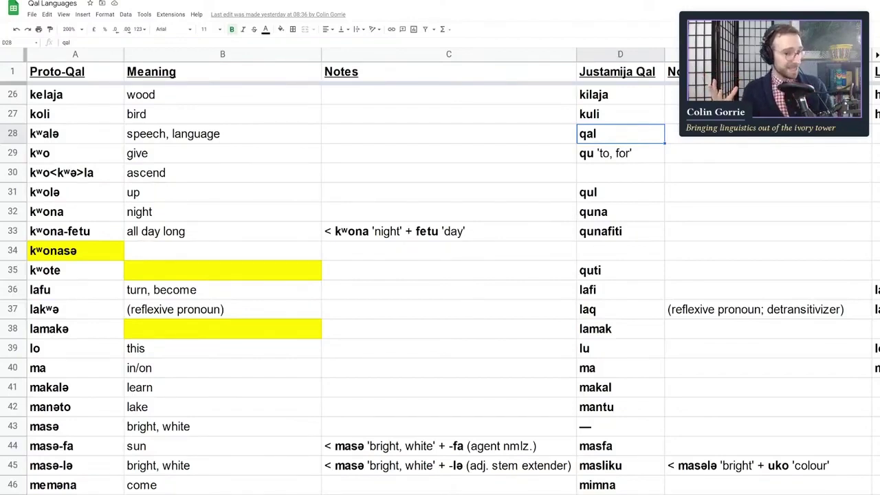
On the sheet with the raven and swan story, enter "antuq" in bold in H25 and its gloss "home" in I25
key("ctrl+shift+Page_Down")
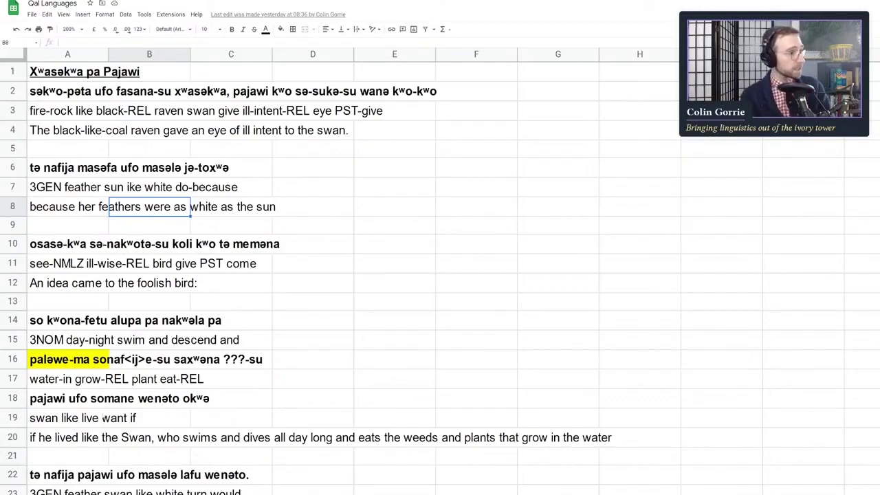
left_click(117, 412)
scroll(117, 413, "down", 2)
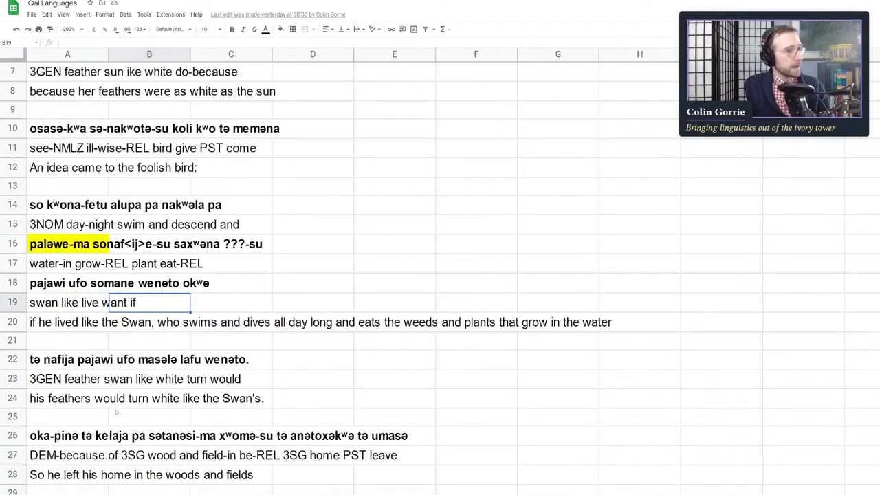
scroll(117, 413, "down", 1)
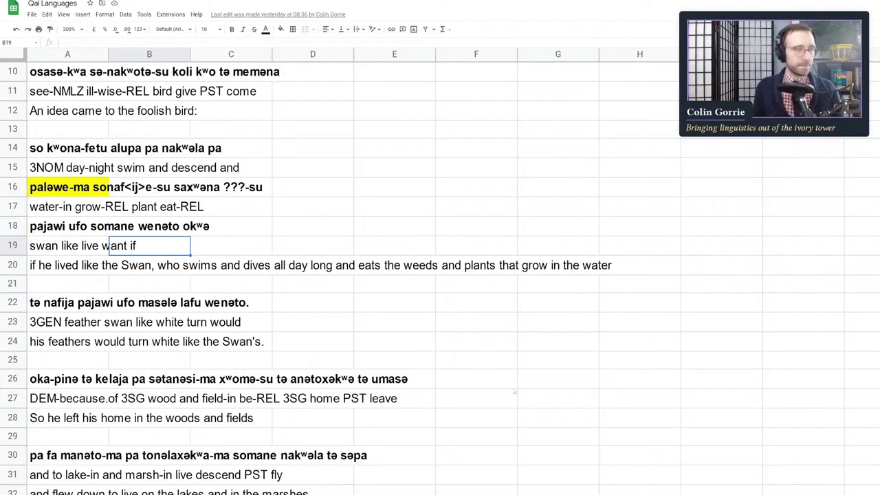
left_click(640, 361)
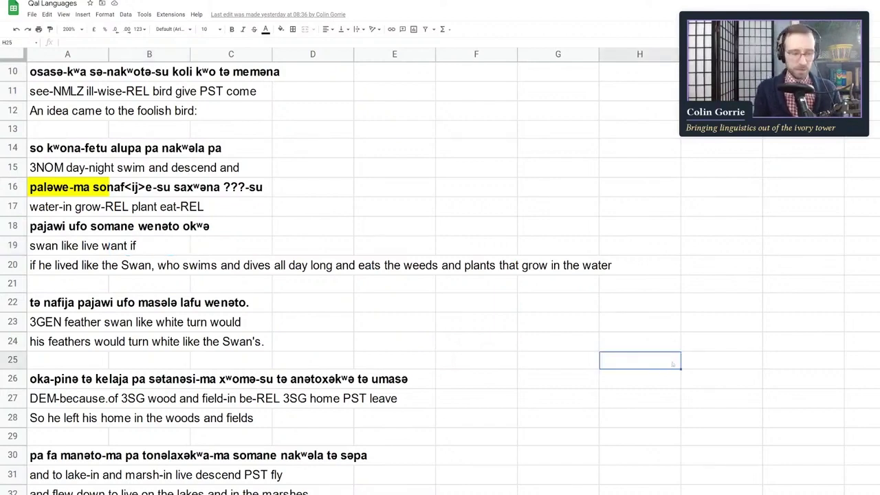
type("antuq")
key("ctrl+b")
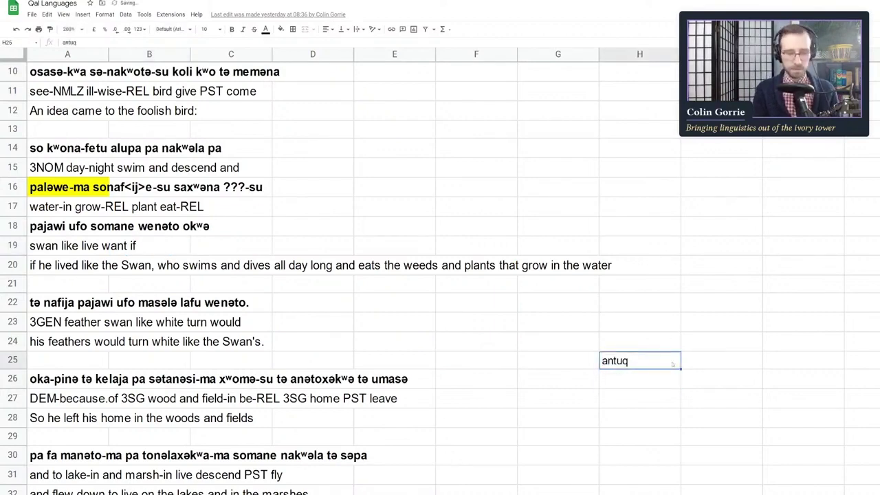
left_click(701, 358)
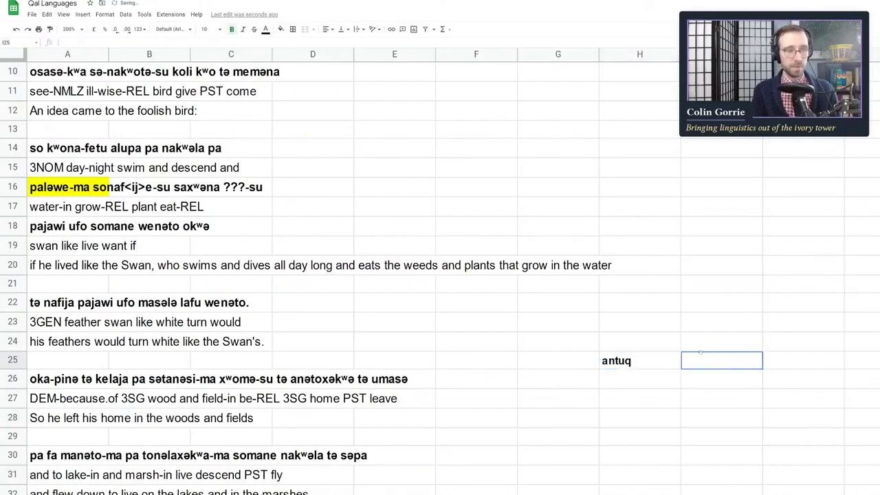
type("home")
key("Return")
key("Left")
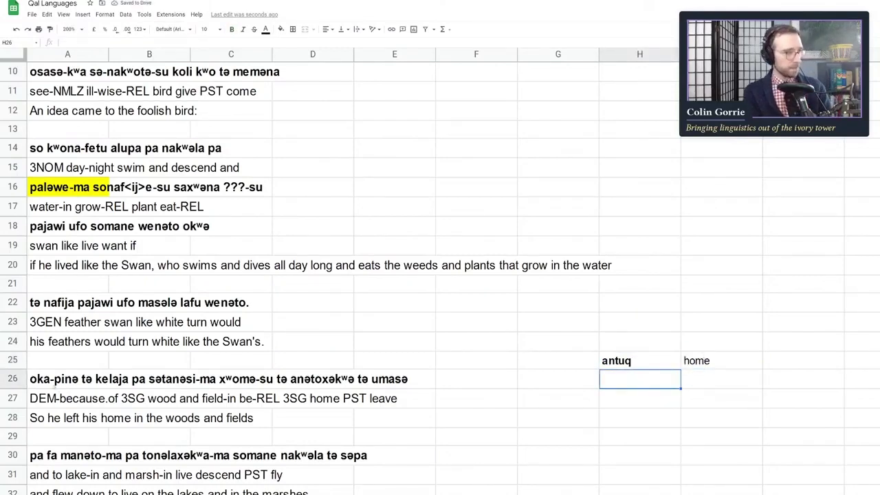
Copy the word anətoxəkʷə from the sentence in A26 into H26 and make it bold
left_click(89, 379)
double_click(186, 42)
key("ctrl+c")
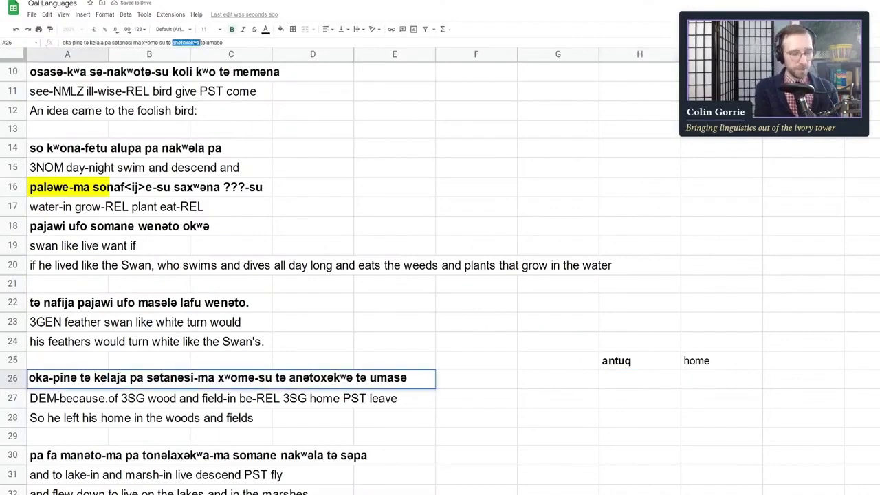
left_click(617, 380)
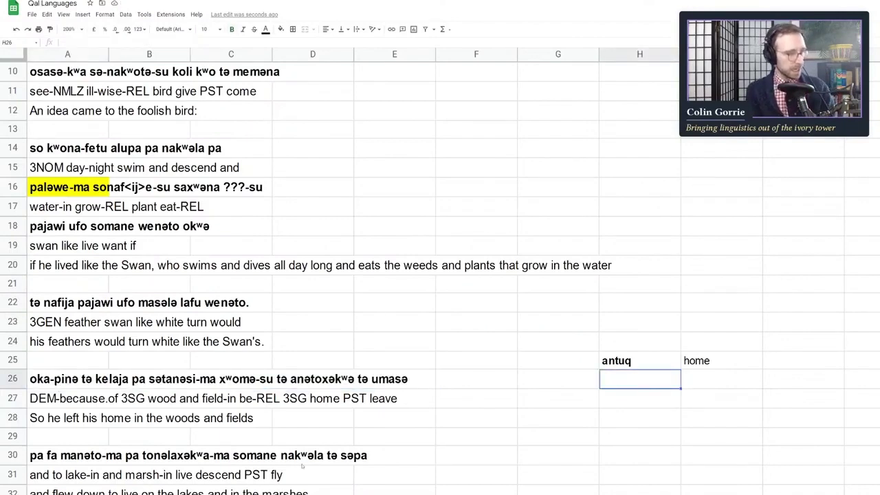
key("ctrl+v")
key("Return")
left_click(618, 384)
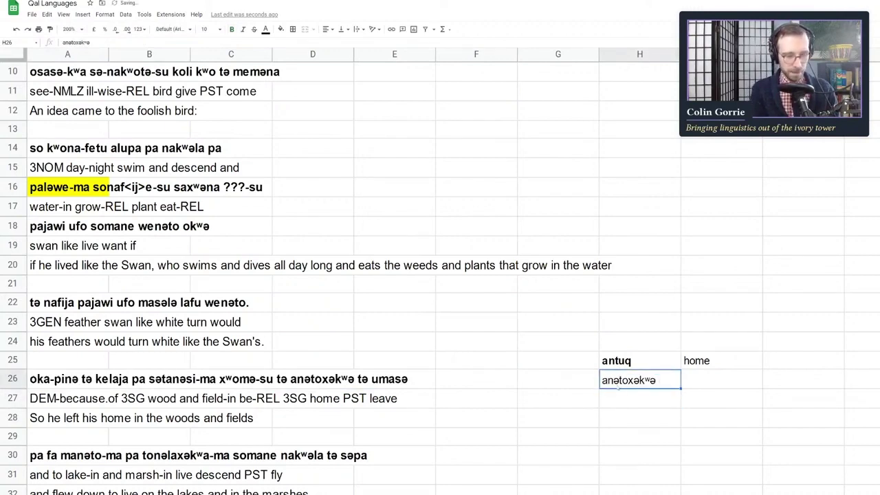
key("ctrl+b")
Replace the "xə" in H26 with a length colon so the form reads anəto:kʷə
double_click(617, 384)
left_click_drag(624, 378, 642, 377)
key("BackSpace")
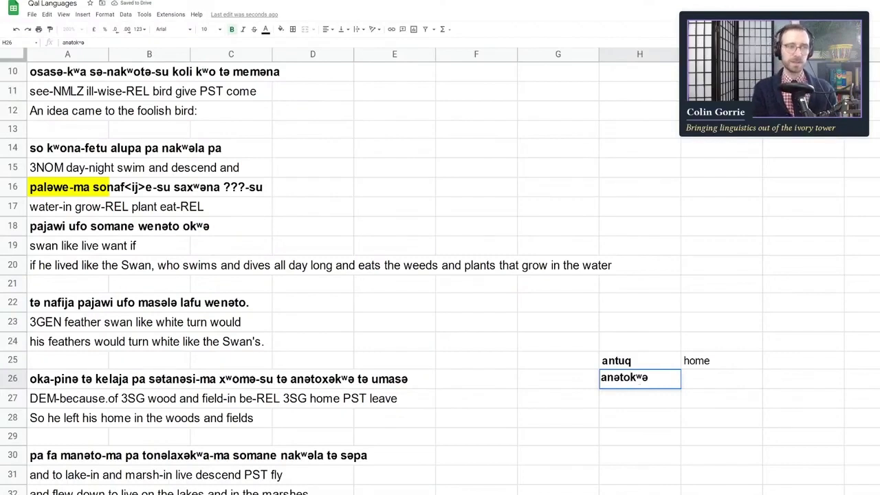
type(":")
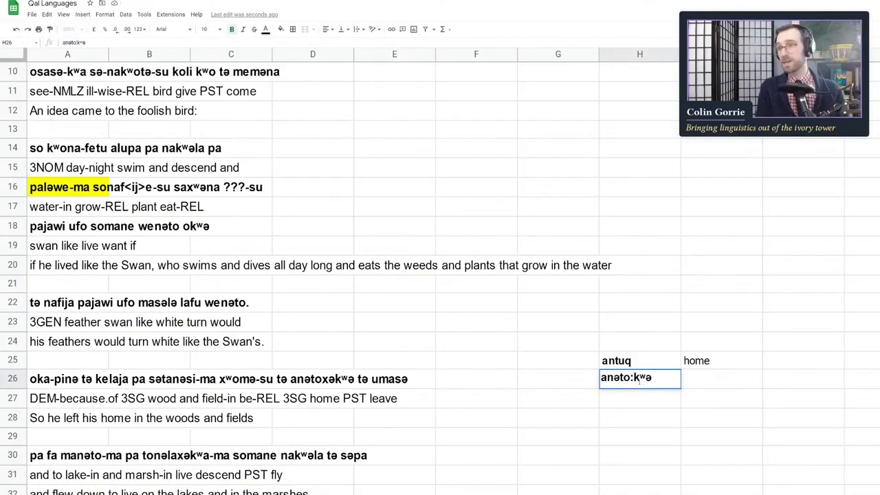
key("Return")
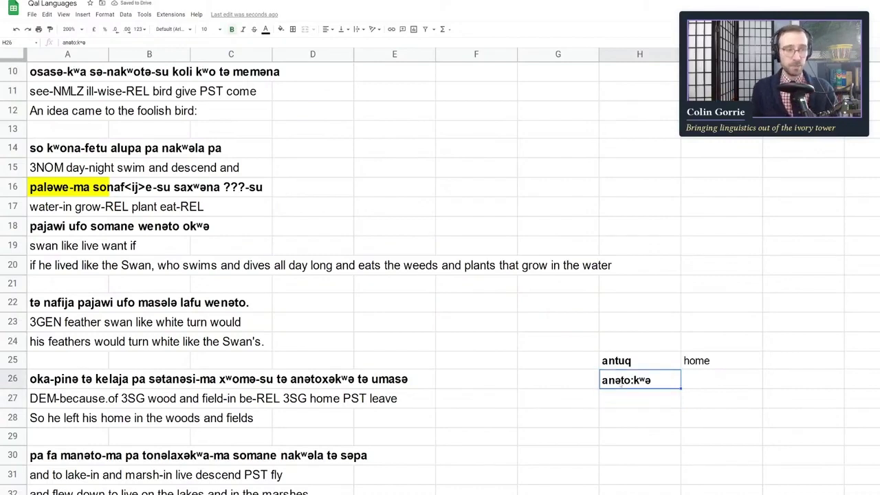
Paste the copied word into H27, hyphenate it as anəto-xəkʷə and make it bold
double_click(622, 397)
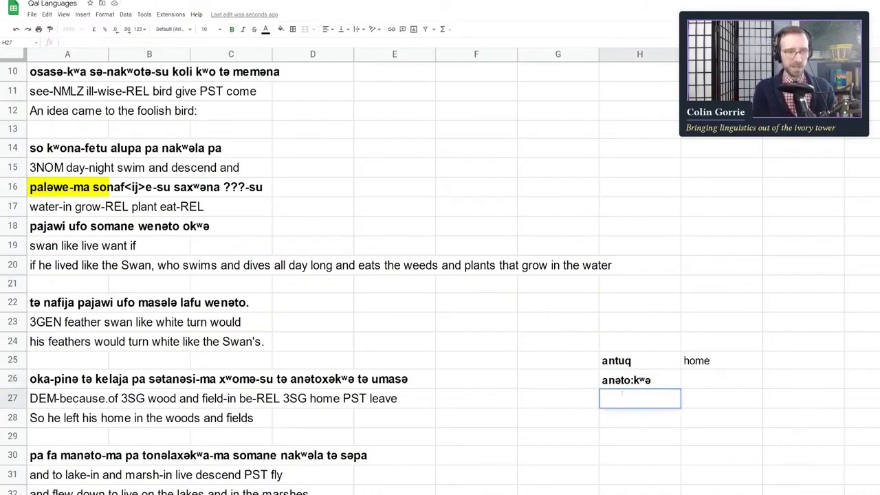
key("ctrl+v")
left_click(621, 399)
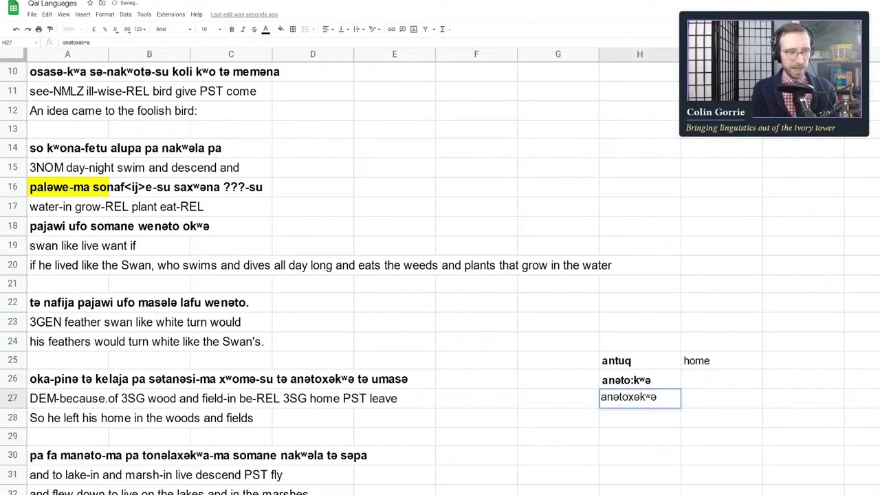
type("-")
key("Return")
left_click(619, 405)
key("ctrl+b")
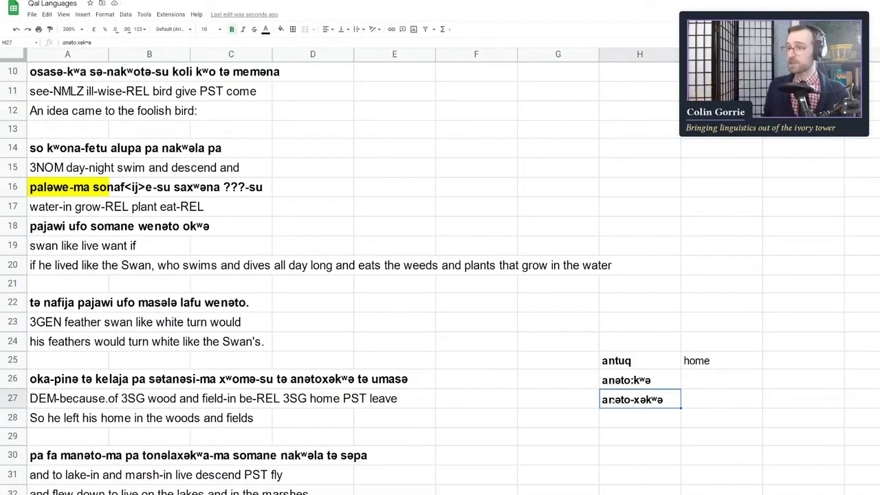
Enter the gloss "enclosure, home" in I26 beside anəto:kʷə
left_click(707, 386)
type("ho")
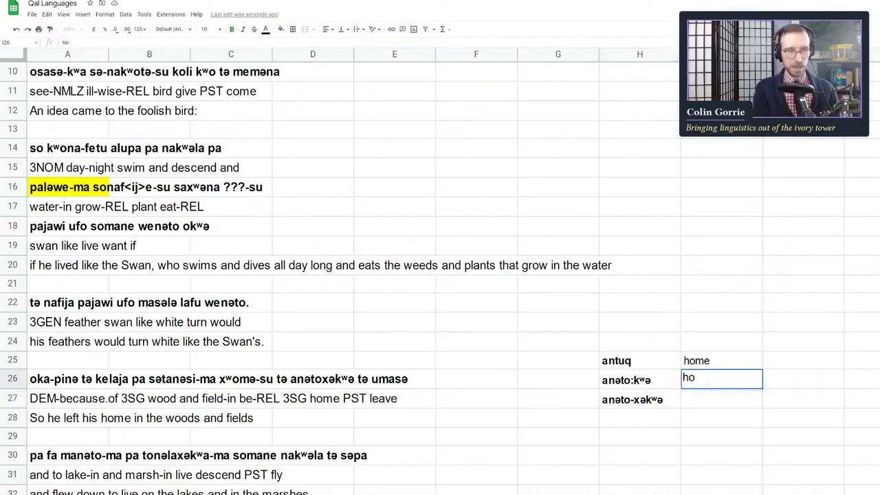
key("BackSpace")
key("BackSpace")
type("enclosure")
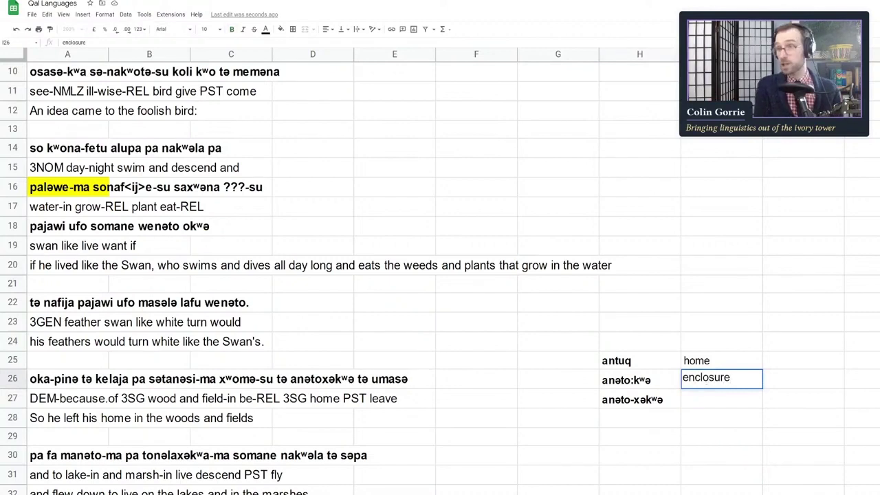
type(",")
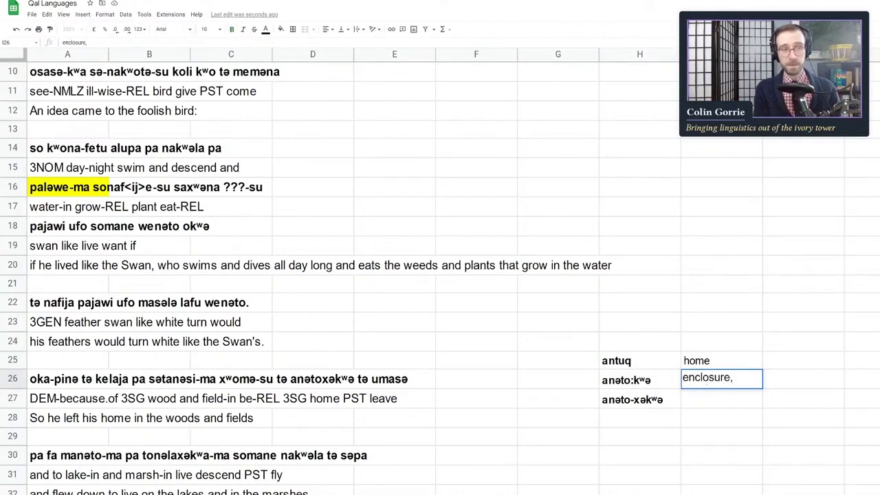
type(" home")
key("Return")
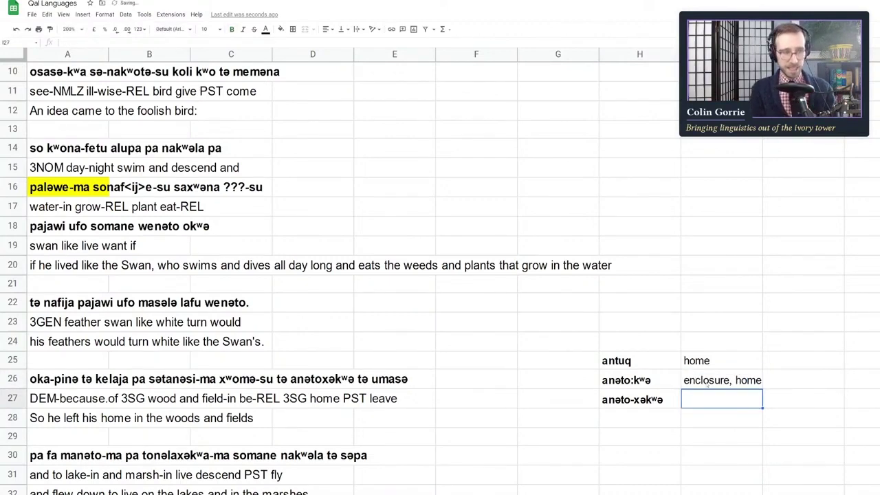
Enter the morpheme gloss "enclose-NMLZ" in I27 beside anəto-xəkʷə
key("Left")
key("Up")
key("Down")
key("Right")
type("engl")
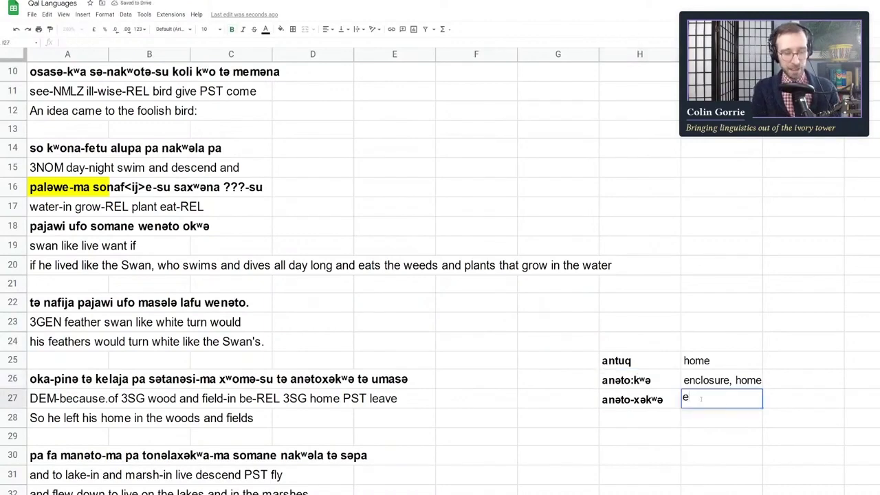
key("BackSpace")
key("BackSpace")
type("closing")
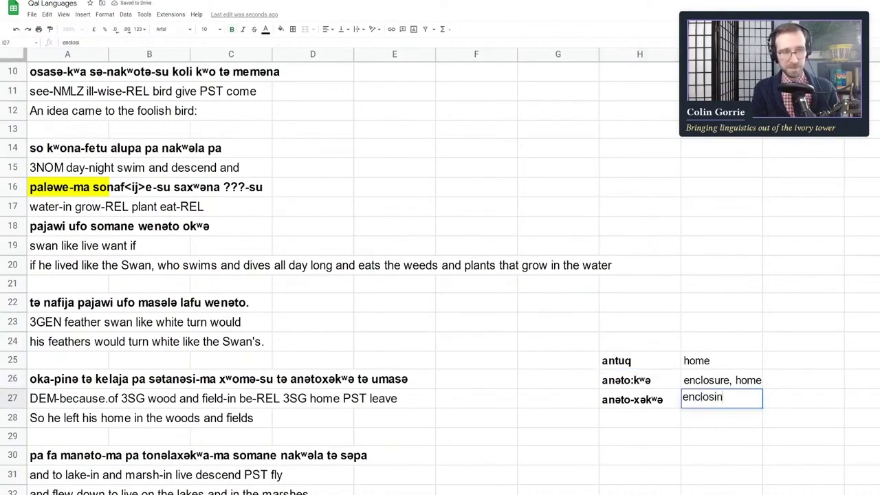
key("BackSpace")
key("BackSpace")
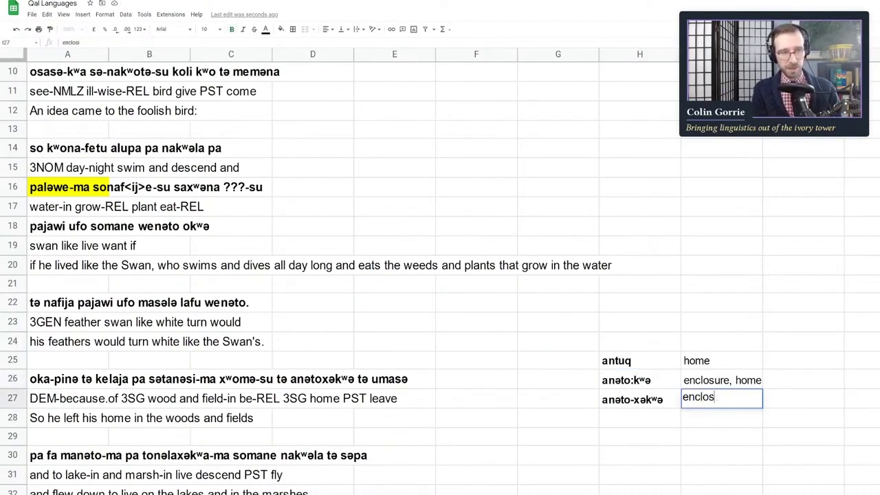
key("BackSpace")
type("e-")
key("BackSpace")
key("BackSpace")
type("e-BN")
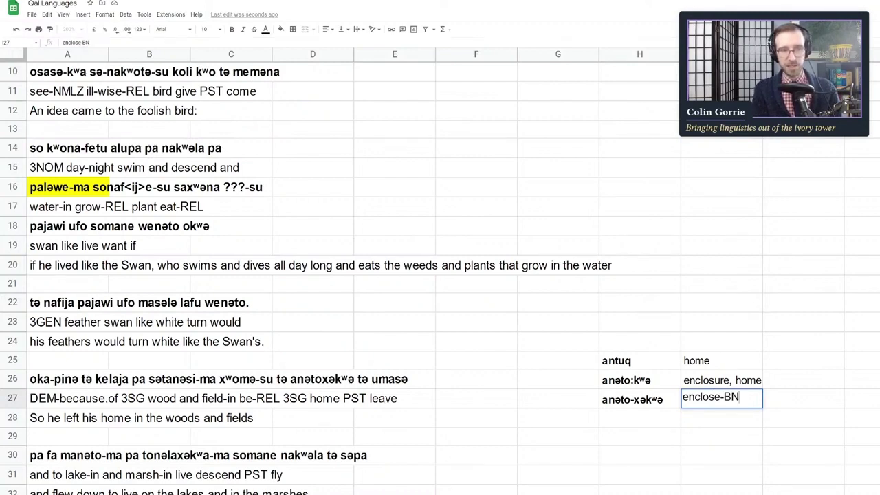
key("BackSpace")
key("BackSpace")
type("NMLZ")
key("Return")
key("Up")
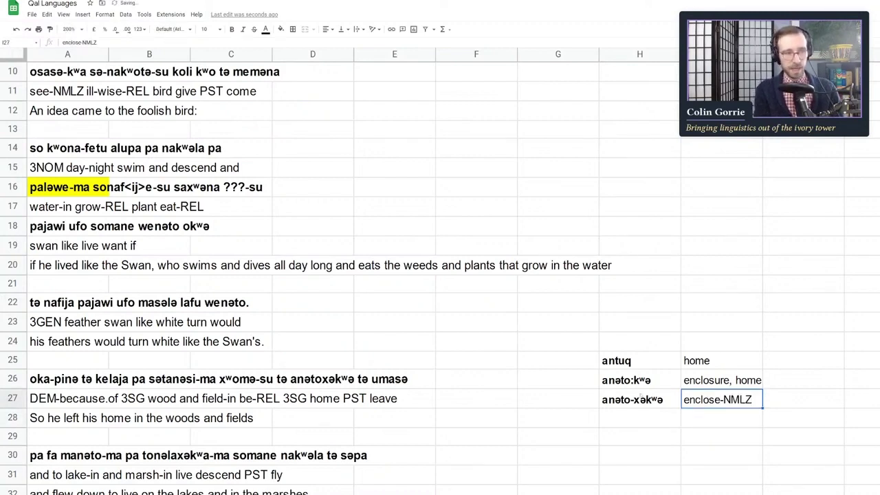
Examine the x of the suffix in H27, the form in H26 and the whole derivation block H25:I27
double_click(638, 401)
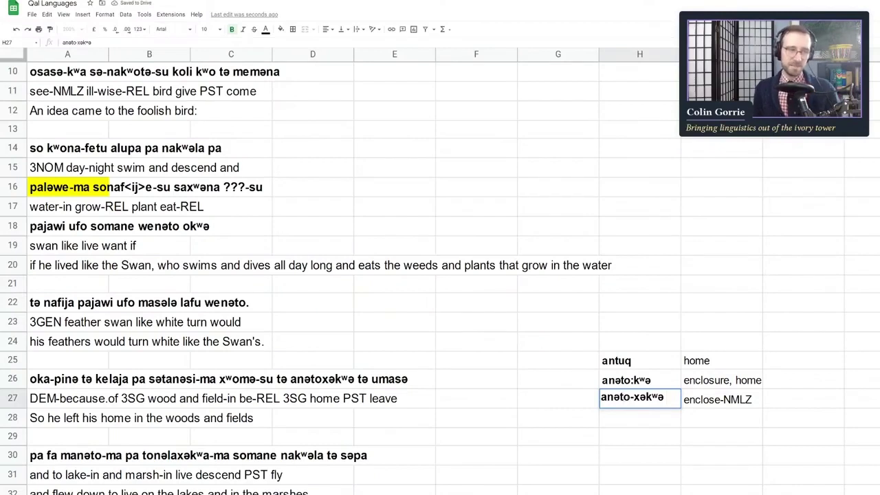
left_click_drag(635, 397, 640, 398)
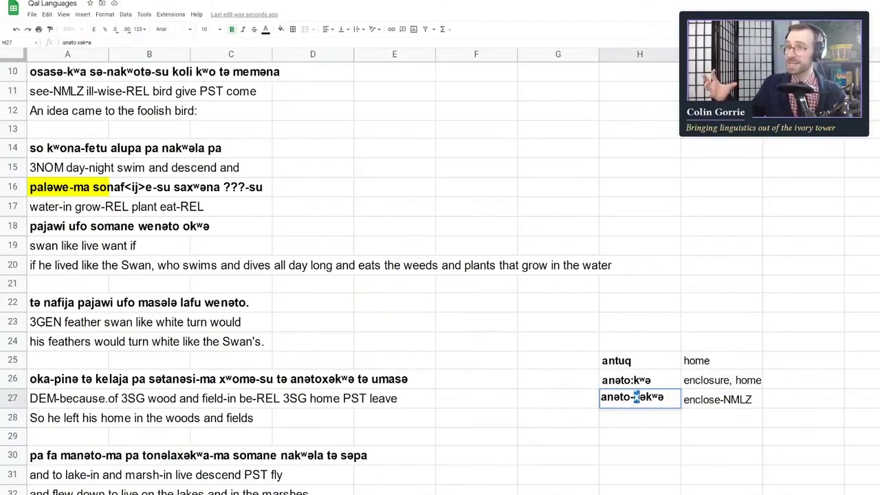
left_click(640, 379)
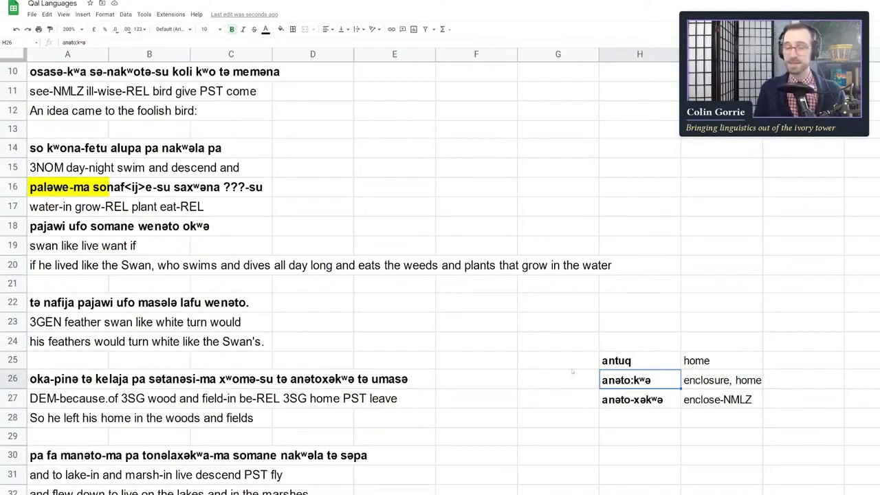
left_click_drag(616, 364, 719, 400)
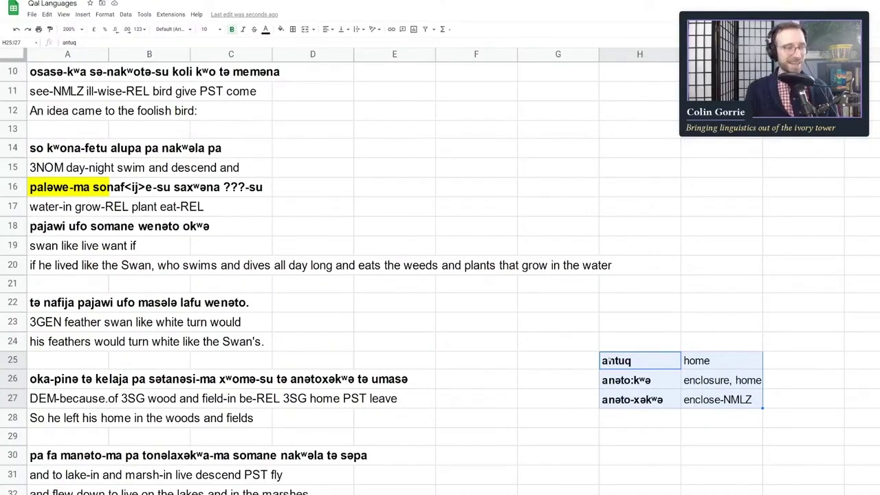
left_click(558, 398)
left_click_drag(609, 360, 722, 399)
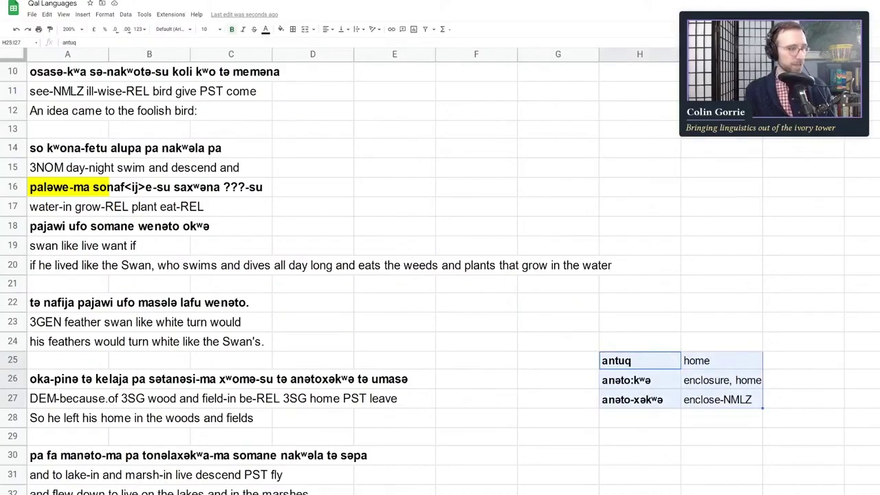
Clear the derivation block H25:I27 beside the story and open the lexicon sheet
key("Delete")
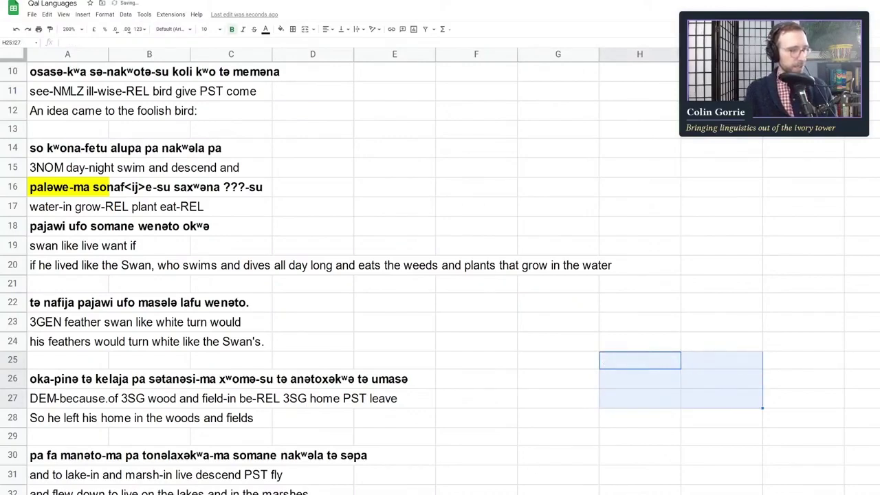
key("ctrl+shift+Page_Down")
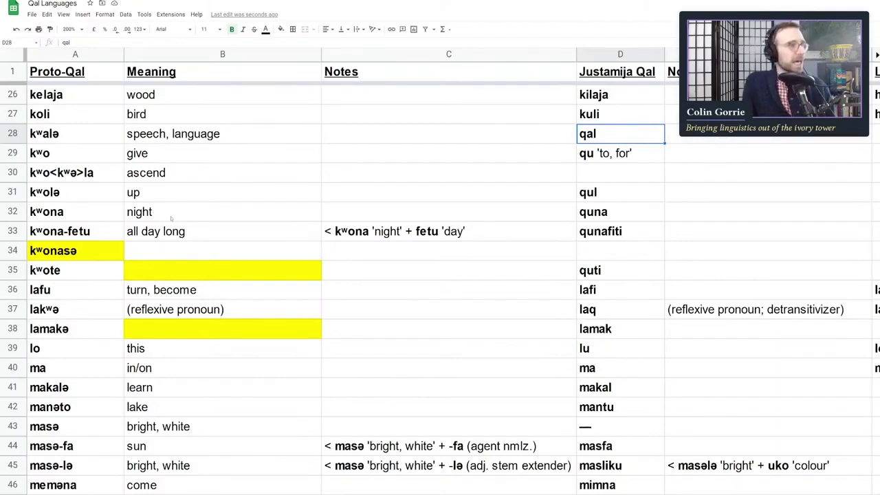
Examine the lexicon entries masə, masə-fa and masə-lə in rows 43 to 45, including their notes and Justamija Qal reflexes
left_click(246, 334)
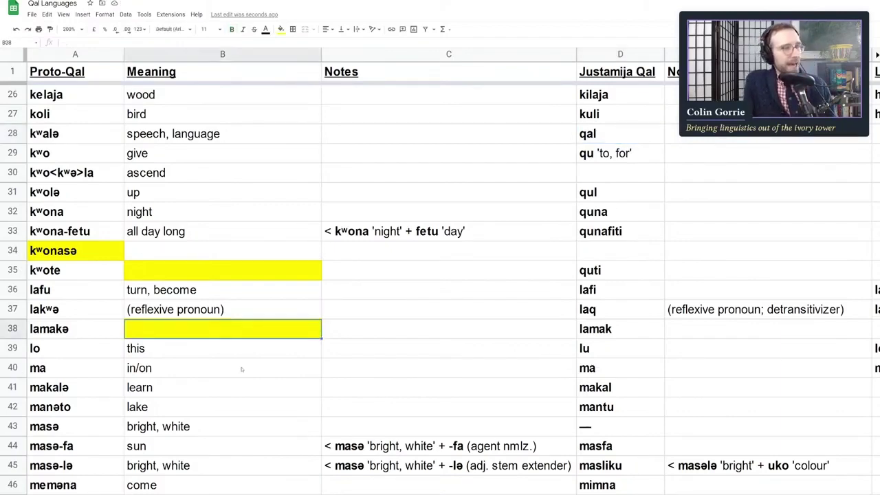
left_click(235, 366)
left_click(188, 396)
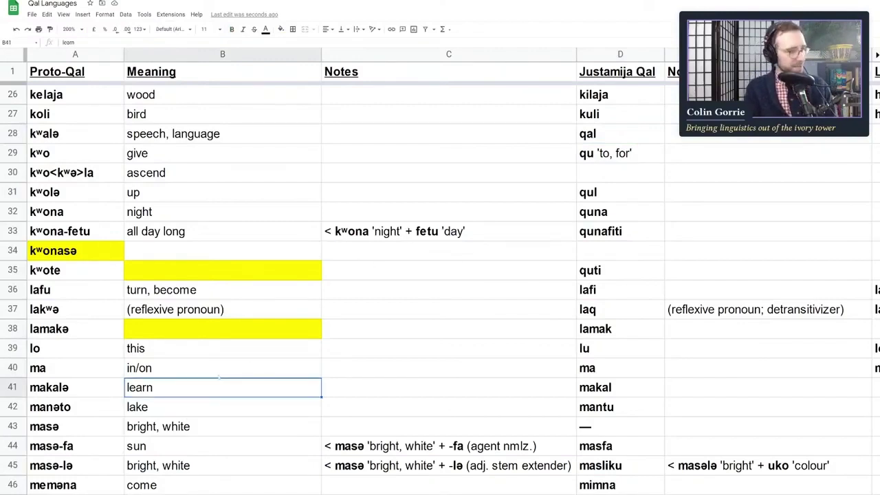
scroll(203, 425, "down", 2)
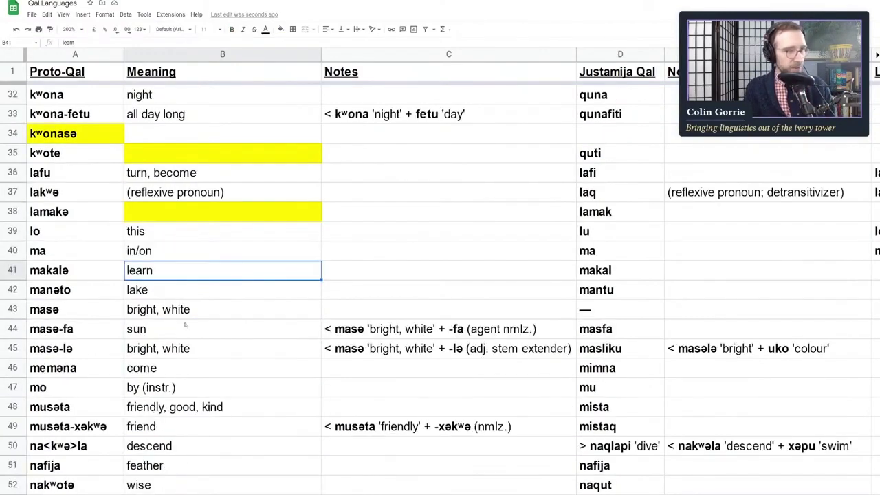
left_click(612, 333)
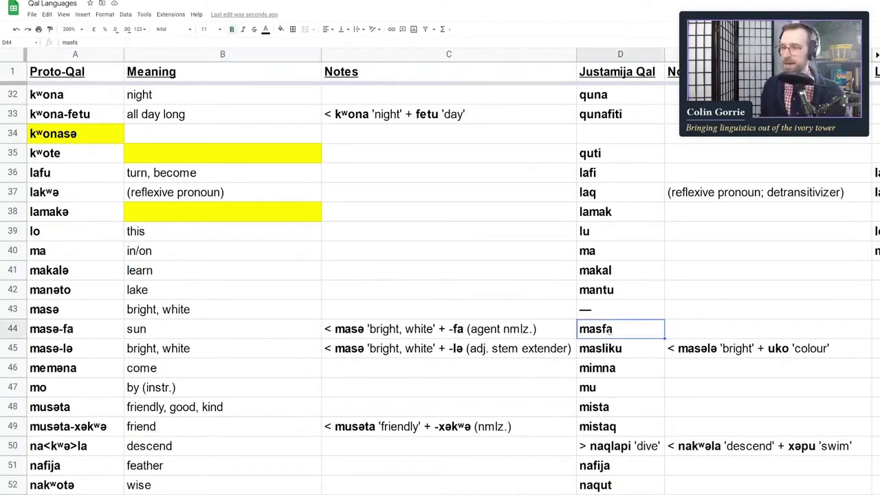
left_click(618, 343)
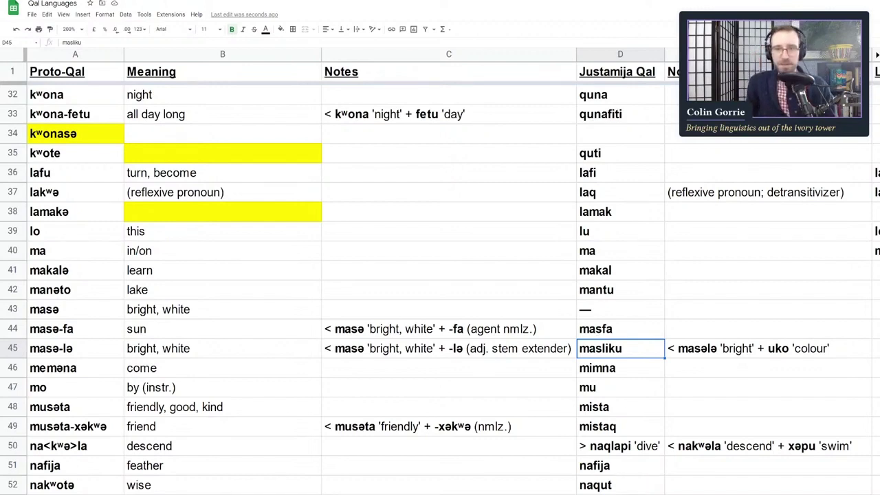
left_click(53, 315)
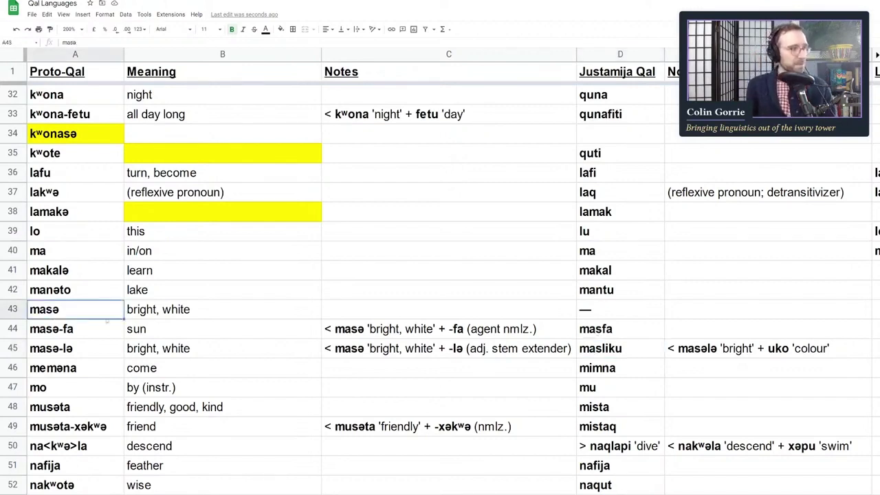
left_click(162, 315)
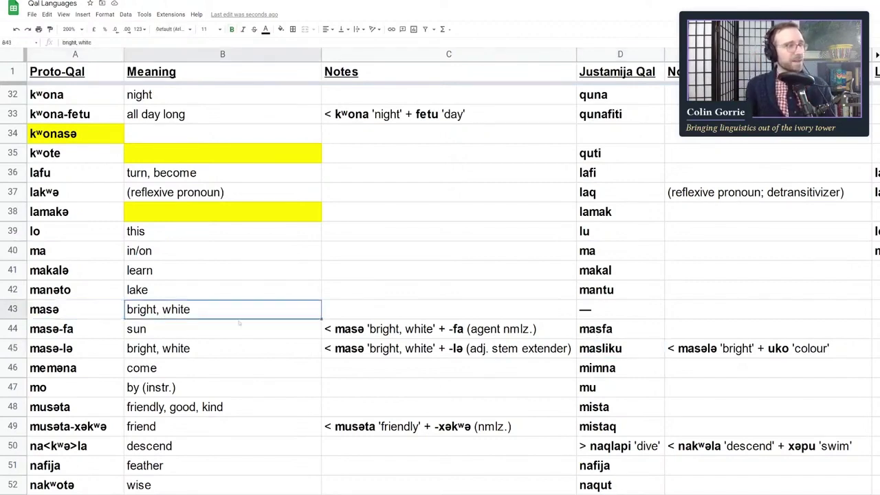
left_click(412, 330)
left_click(207, 333)
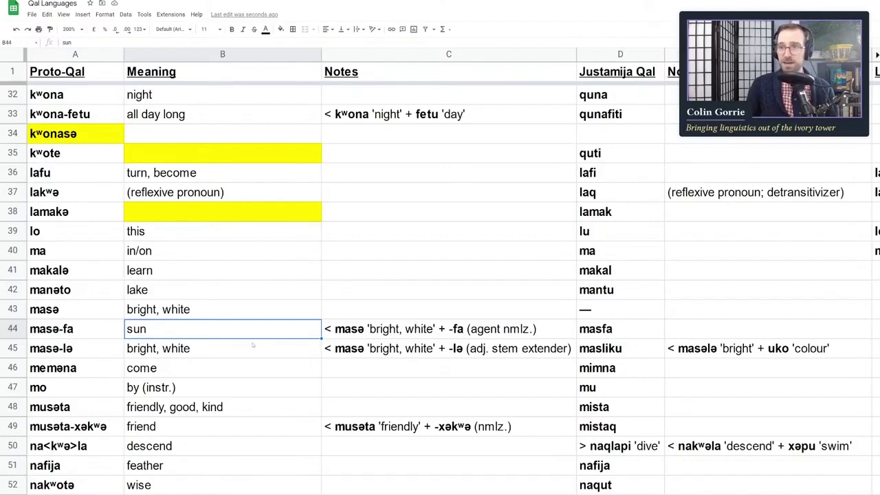
left_click(406, 329)
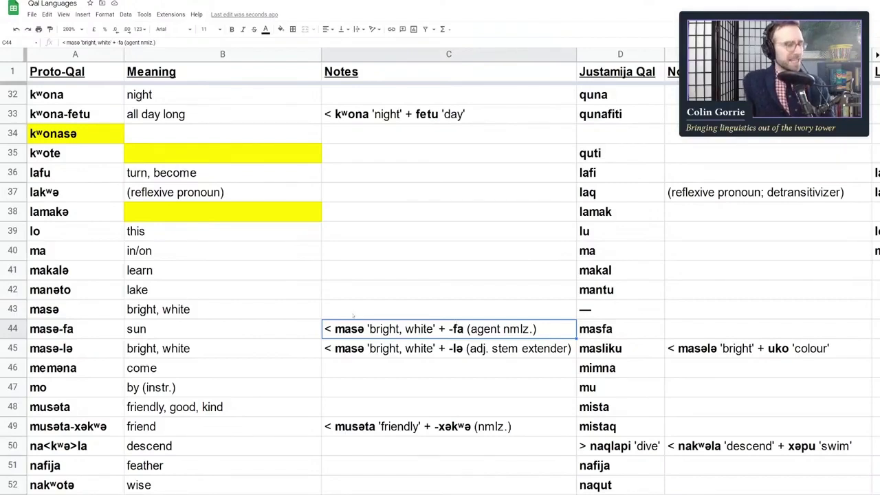
left_click(339, 351)
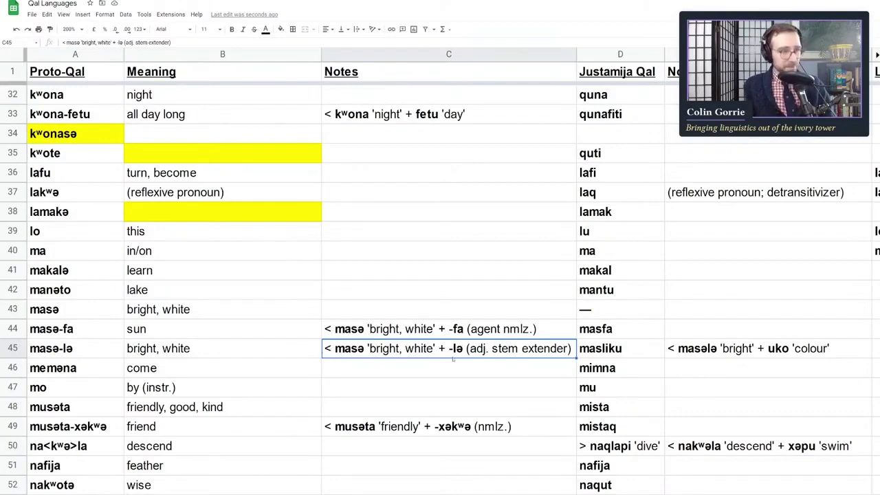
key("Return")
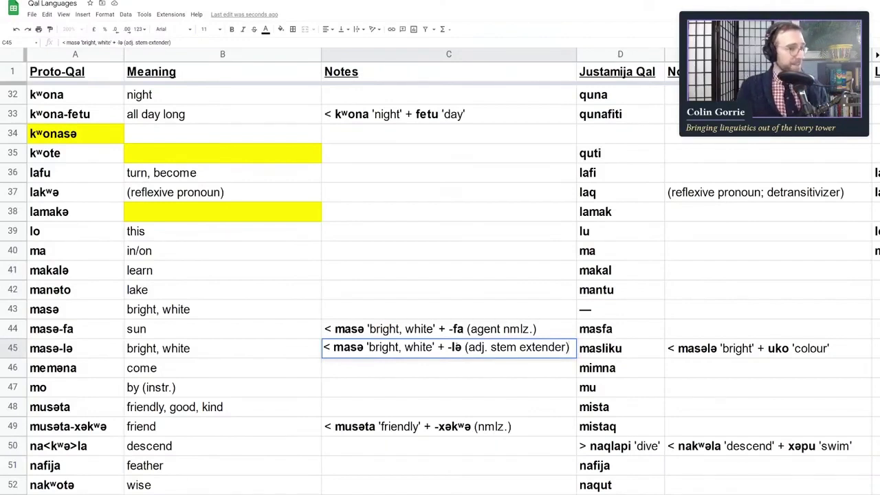
key("Up")
key("Up")
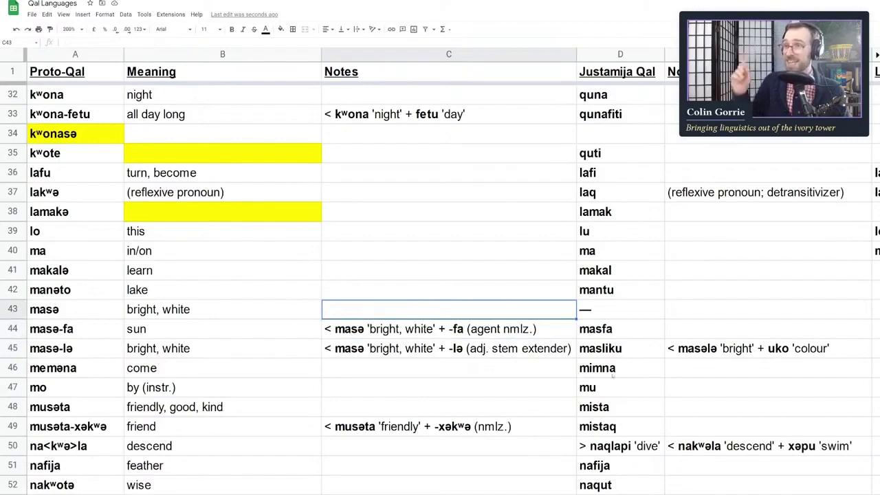
left_click(655, 356)
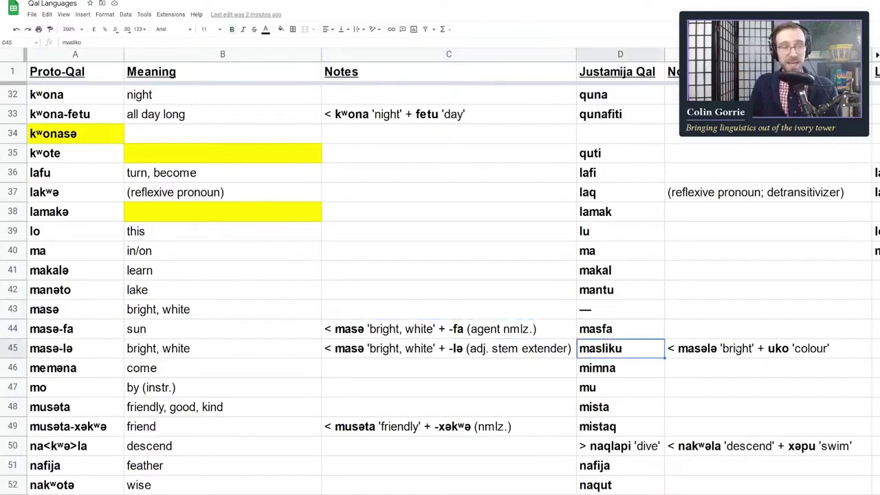
left_click(712, 349)
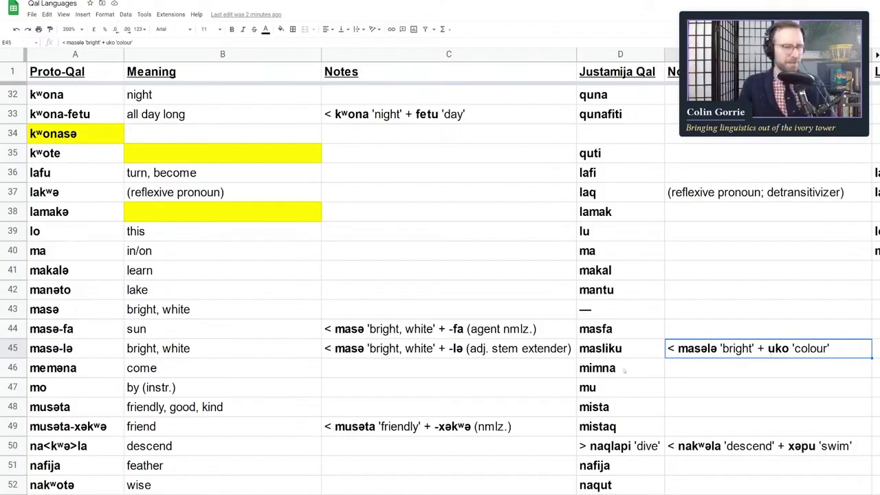
left_click(533, 377)
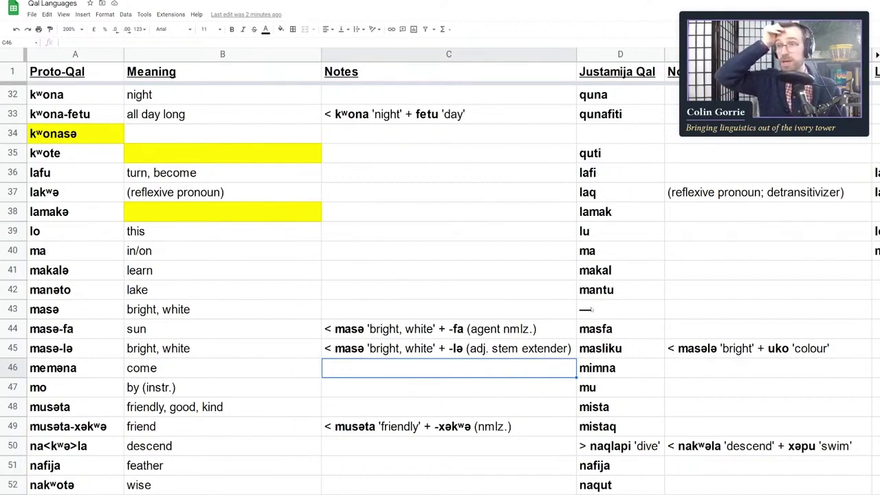
Look further through the lexicon and examine the highlighted ojo entry in row 54, with its meaning, note and Justamija Qal reflex
left_click(156, 388)
scroll(156, 389, "down", 1)
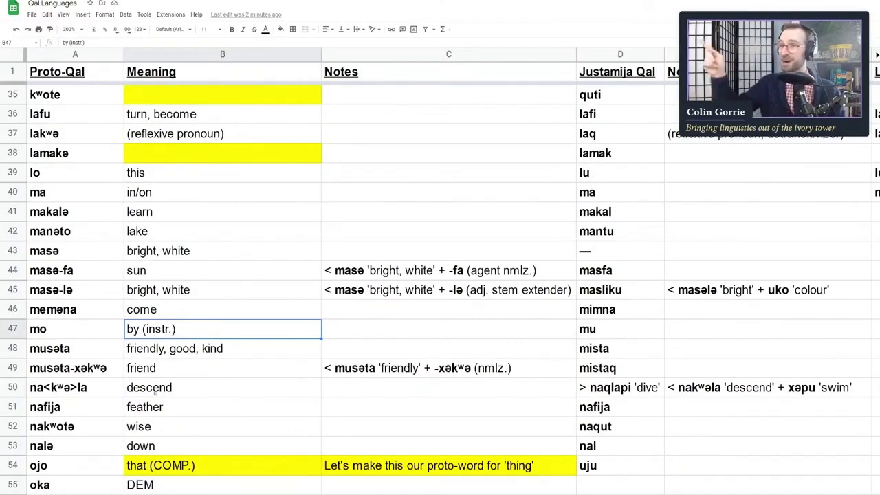
left_click(154, 426)
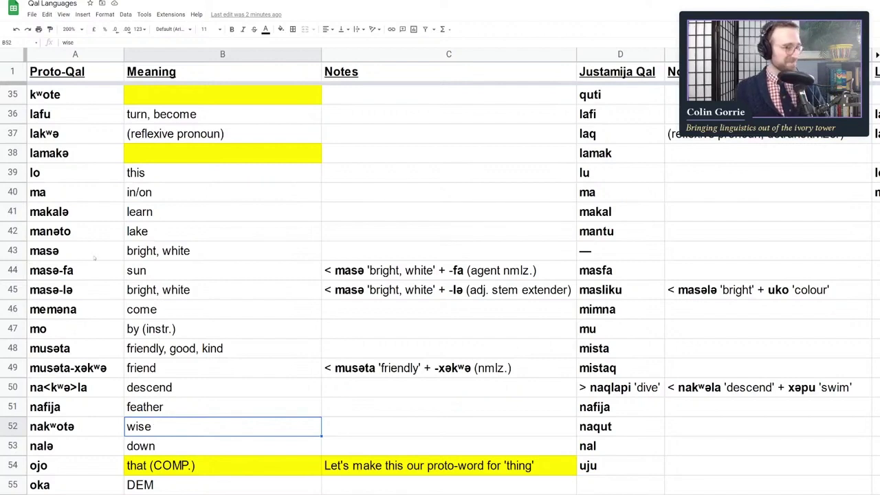
left_click(158, 193)
left_click(158, 270)
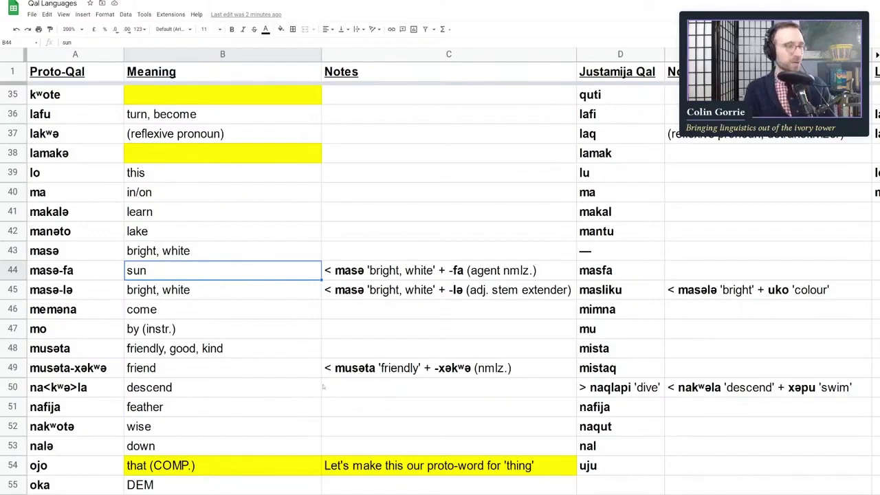
left_click(213, 215)
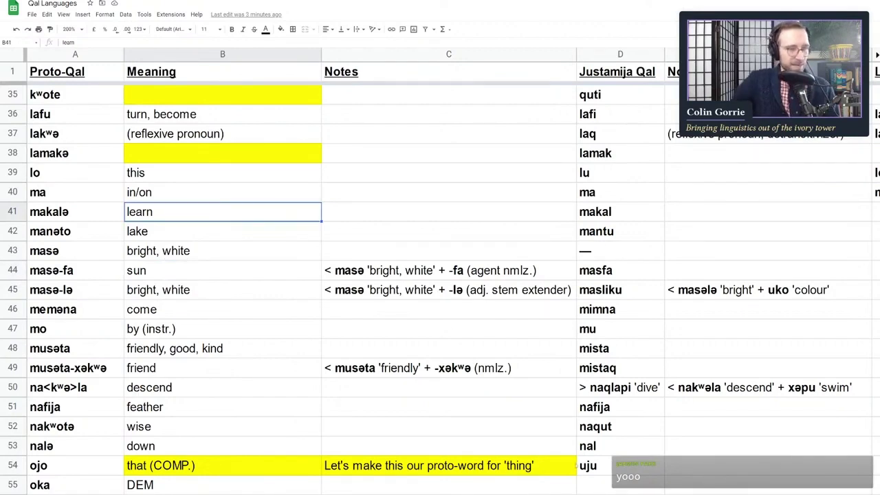
left_click(608, 467)
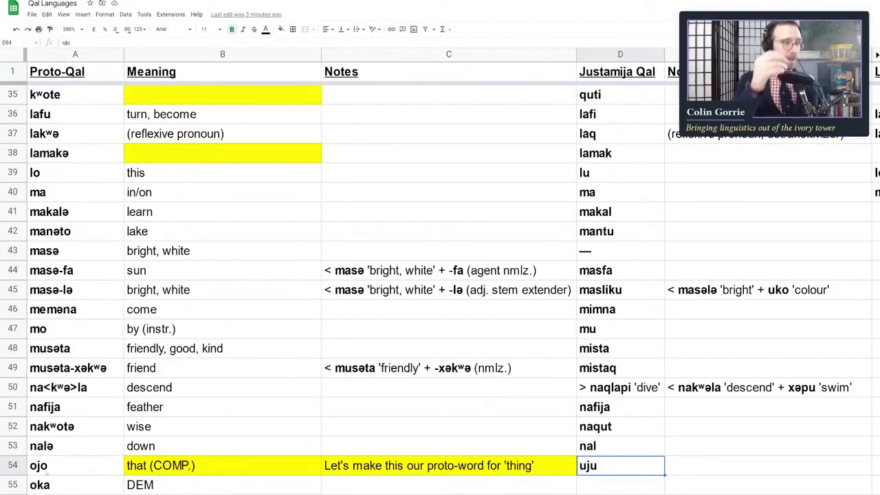
left_click(50, 465)
left_click(229, 465)
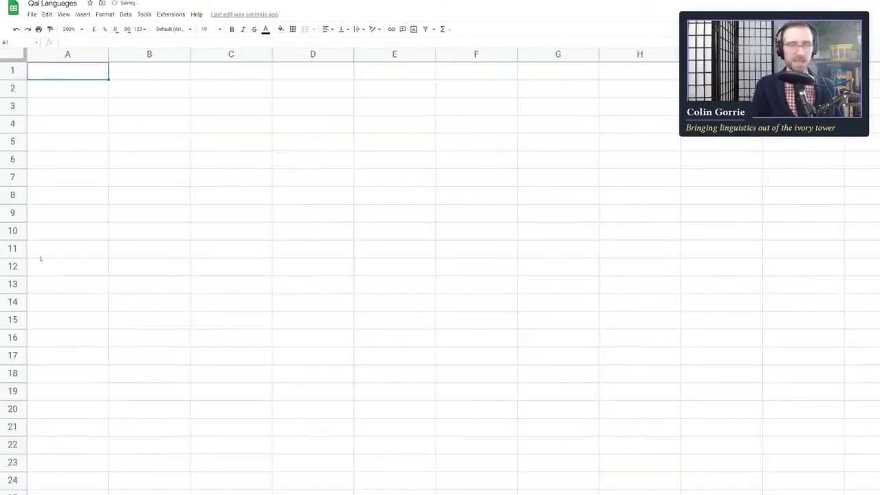
Enter the example clause "you are here" in B2 of the blank sheet
left_click(199, 124)
left_click(178, 124)
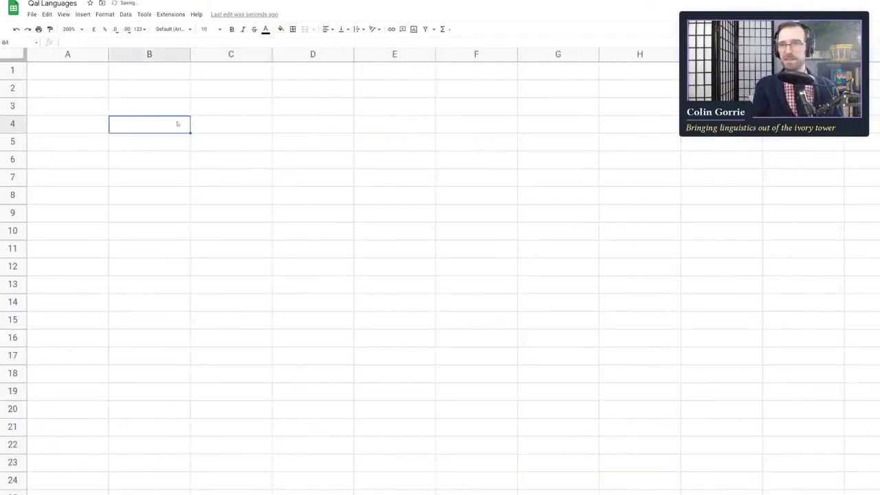
left_click(165, 112)
key("Up")
type("I")
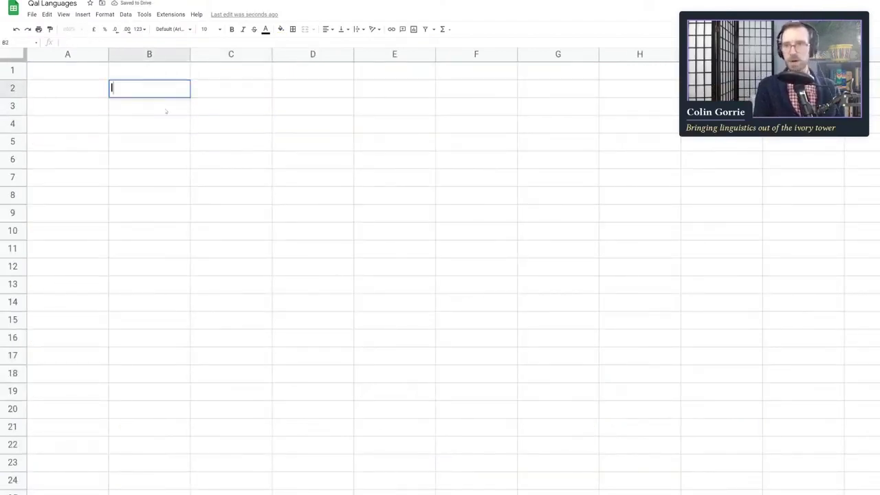
type("k")
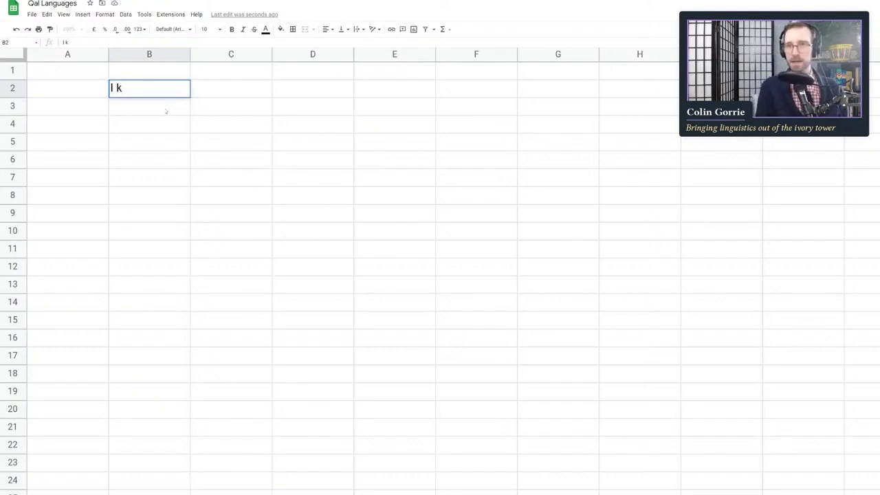
key("BackSpace")
key("BackSpace")
type("you are here")
key("Return")
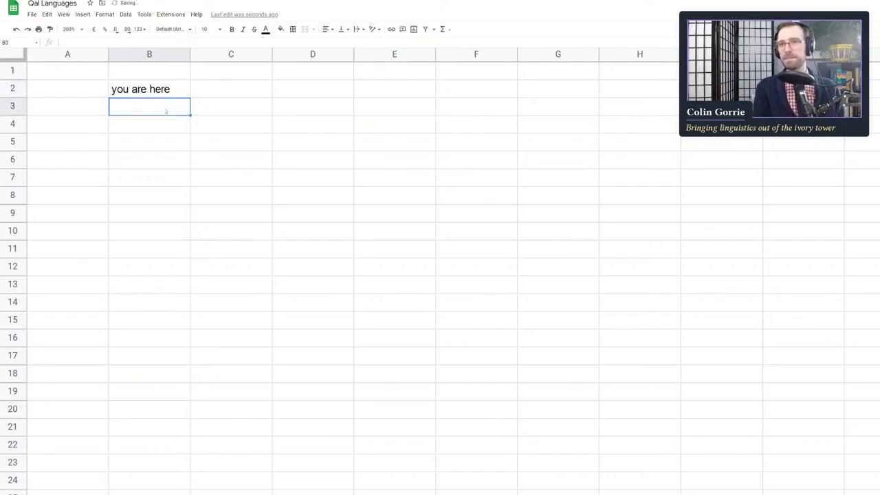
Enter the embedded version "i know that you are here" in B3, directly below the first example
type("i")
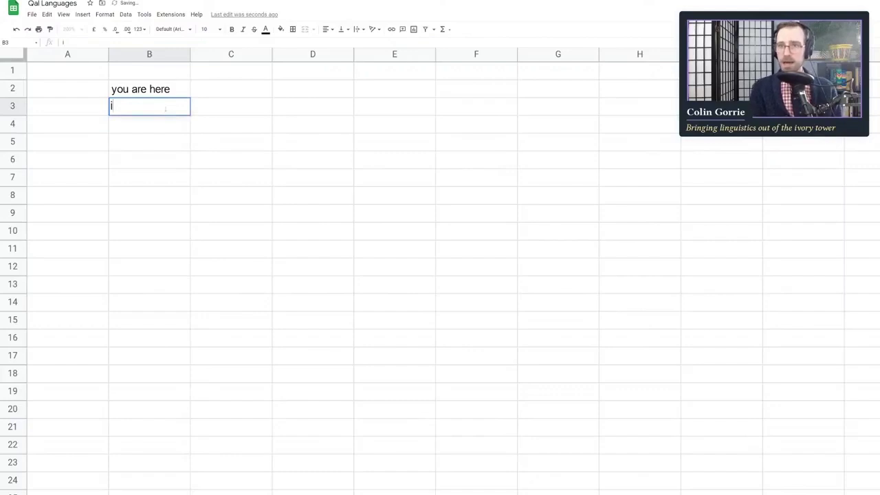
type(" know th")
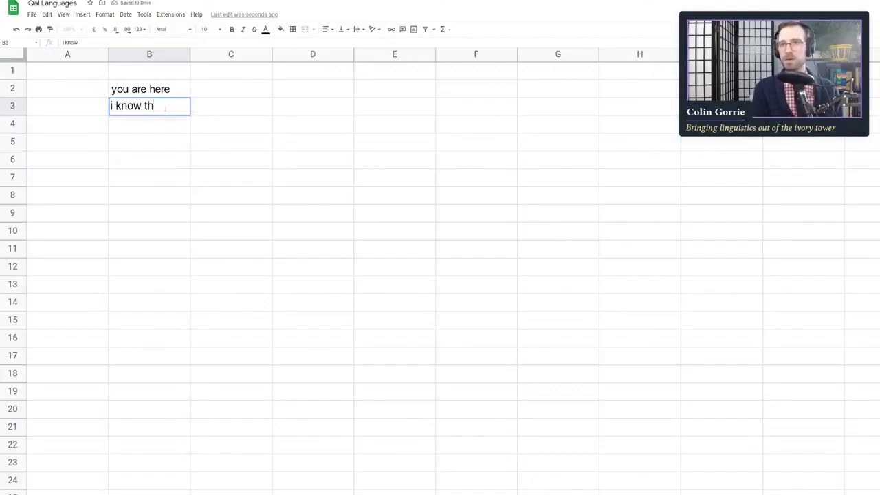
type("at you are here")
key("Return")
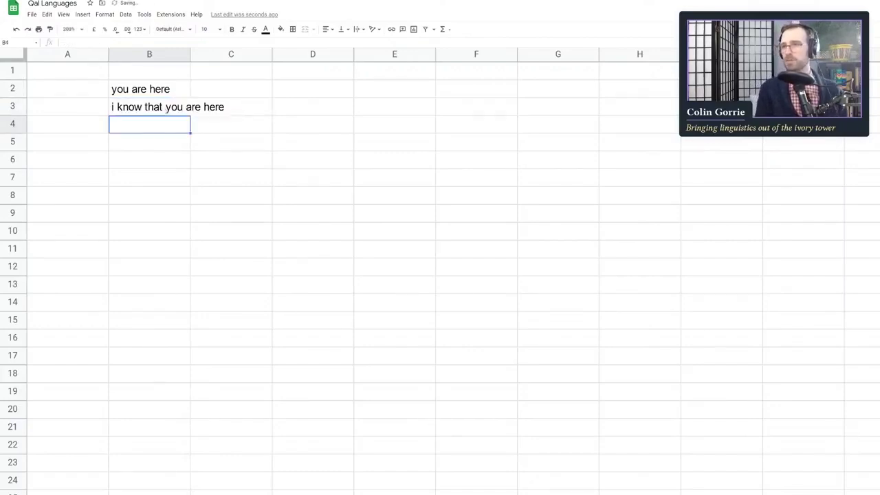
Enter the verb-final example clause "you here are" in B5, leaving row 4 blank
left_click(149, 160)
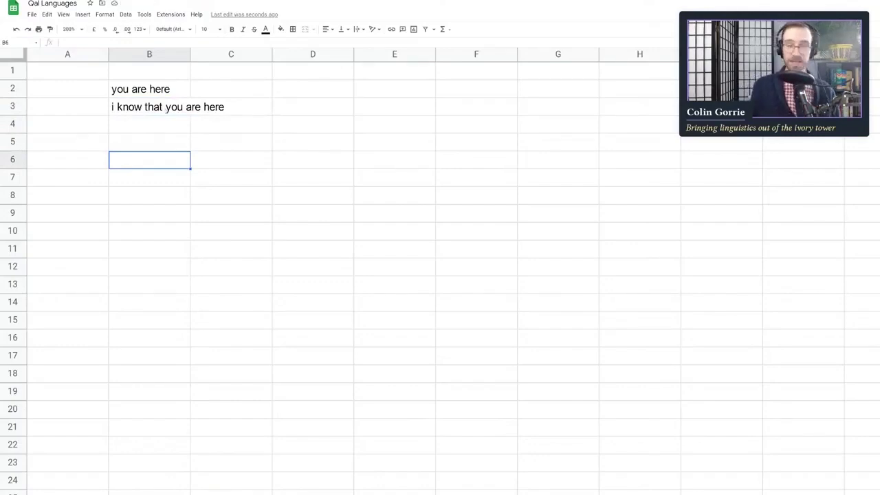
left_click(150, 141)
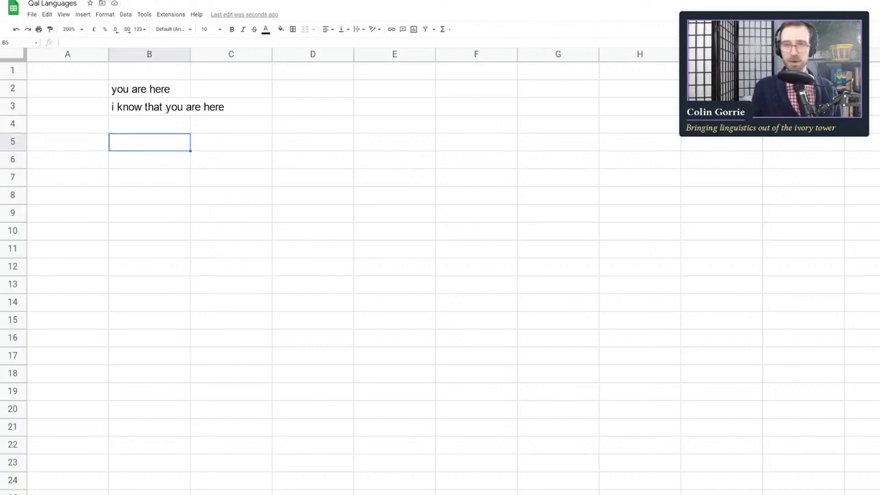
type("y")
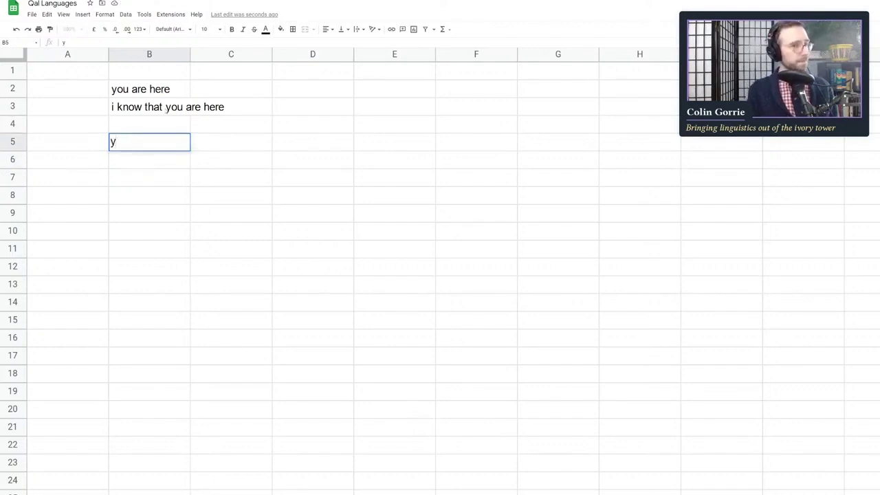
type("ou he")
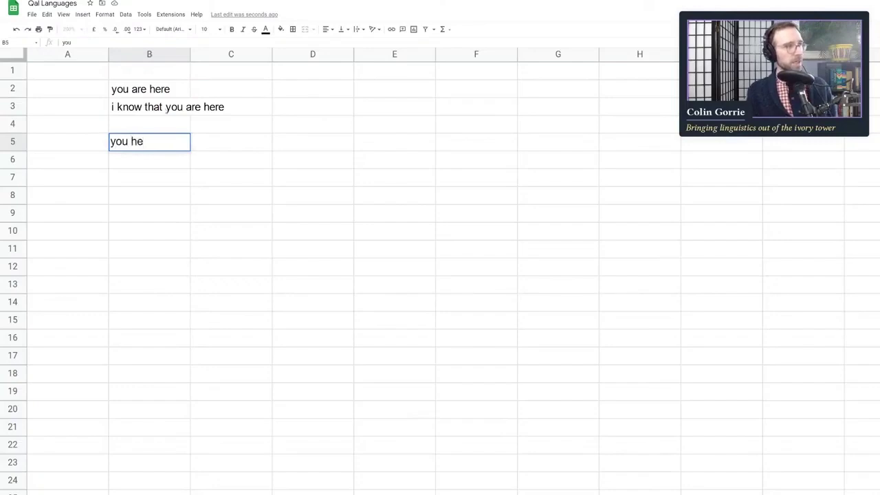
type("re are")
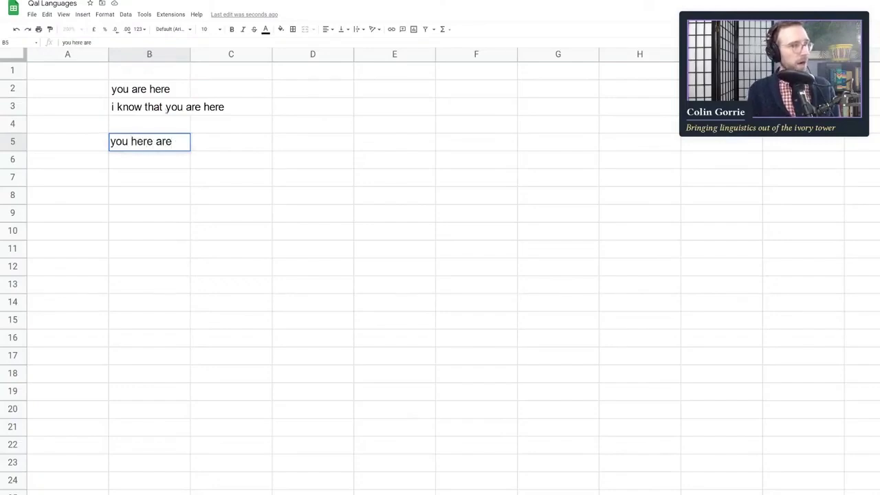
key("Return")
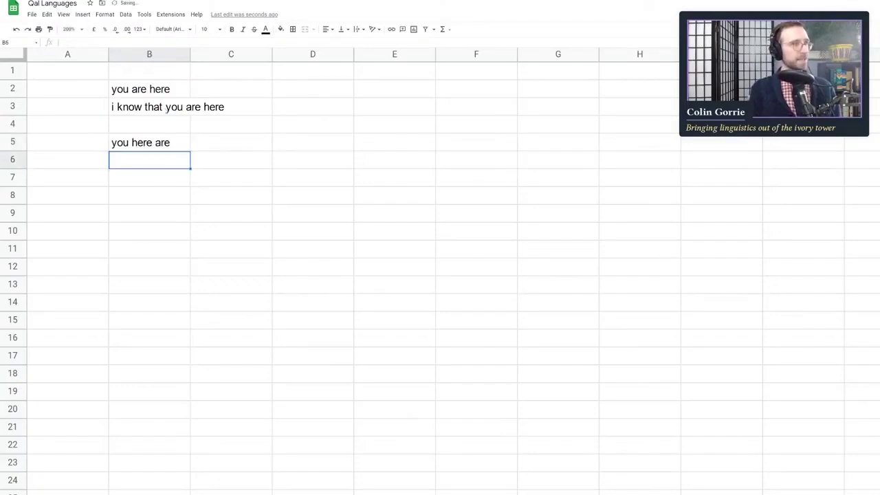
Enter the embedded version "you here are that, i know" in B6, directly below the verb-final clause
type("you here ")
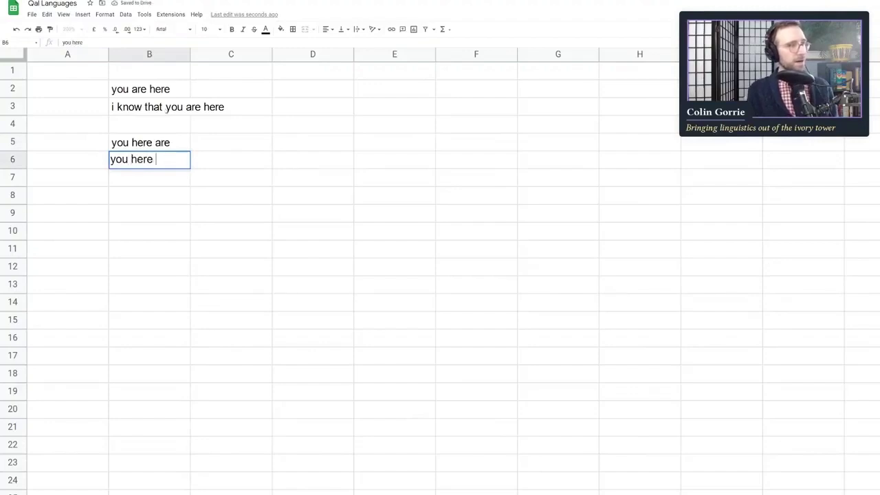
type("are that,")
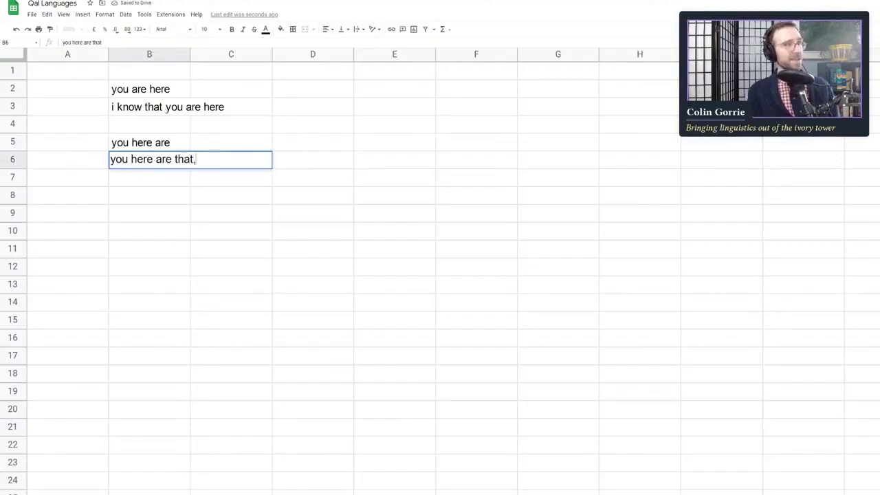
type(" i know")
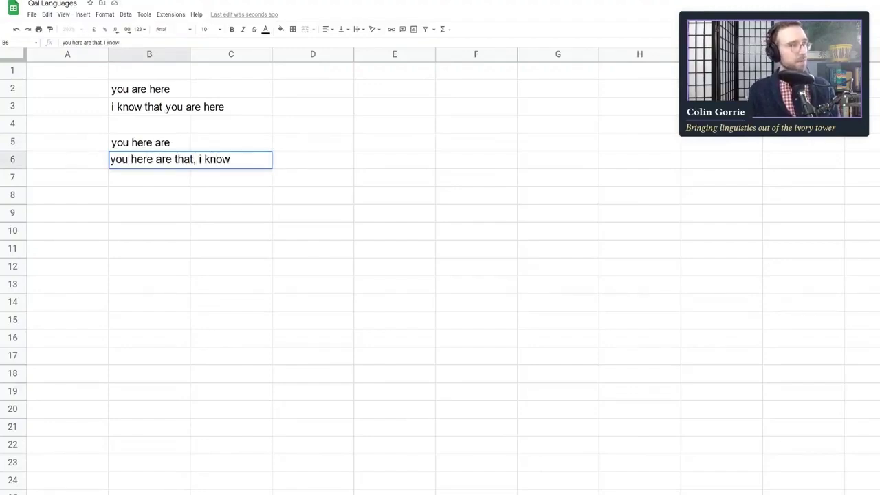
key("Return")
key("Down")
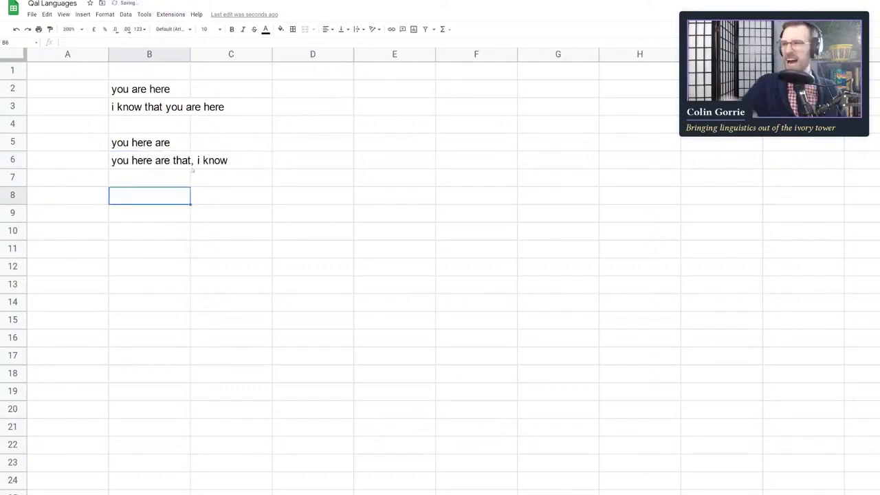
Reword the sentence in B6 to "i you here are that know", with the subject first and no comma
key("Up")
key("Up")
key("Return")
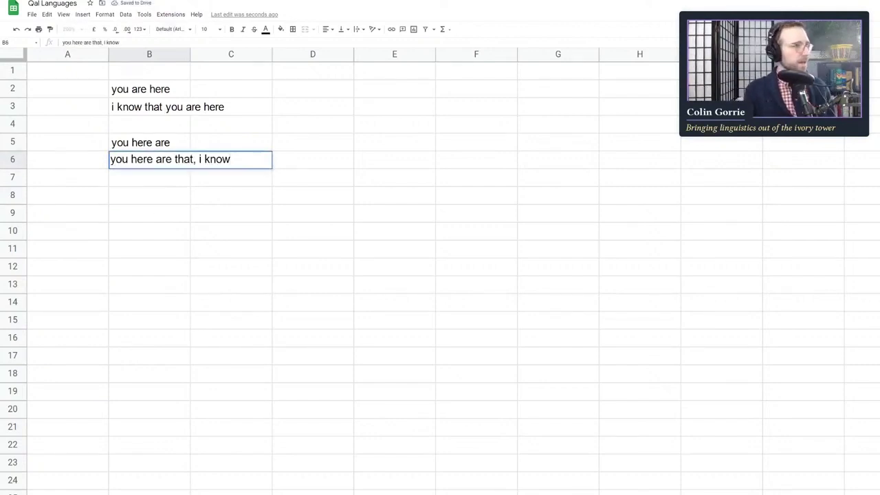
key("Home")
type("i")
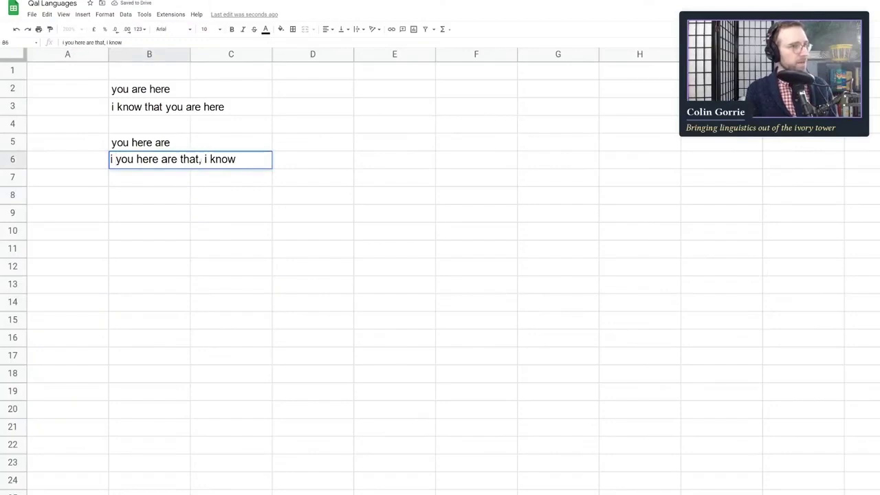
key("End")
key("Left")
key("Left")
key("Left")
key("Left")
key("Left")
key("BackSpace")
key("BackSpace")
key("BackSpace")
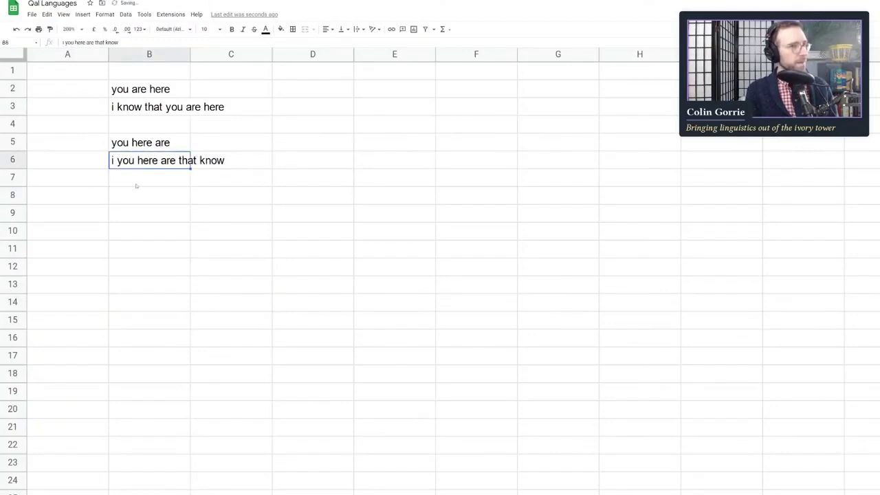
key("Return")
key("Up")
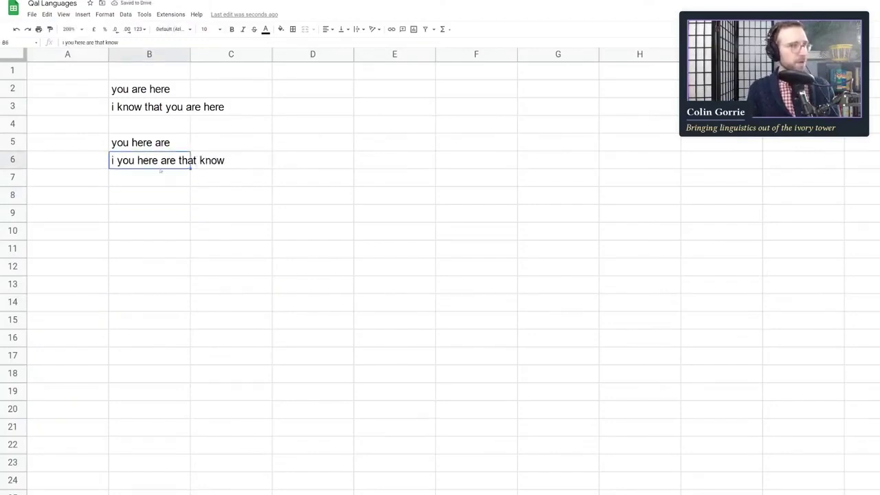
key("Down")
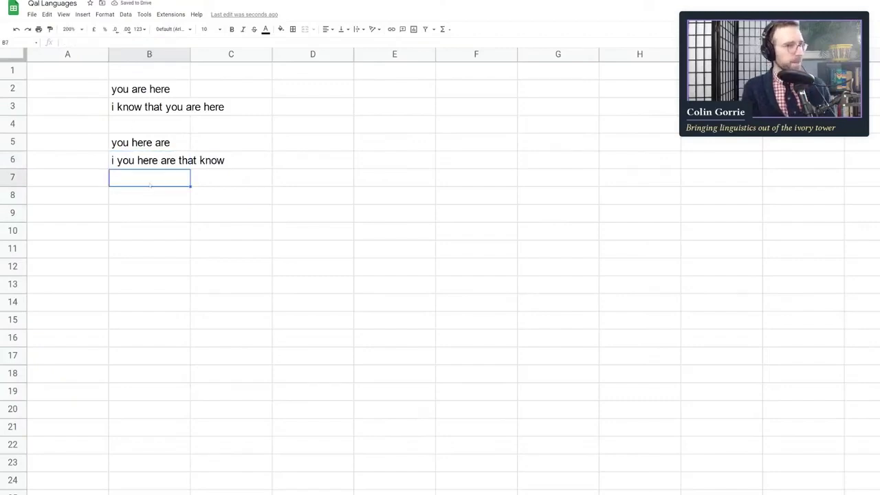
left_click(147, 197)
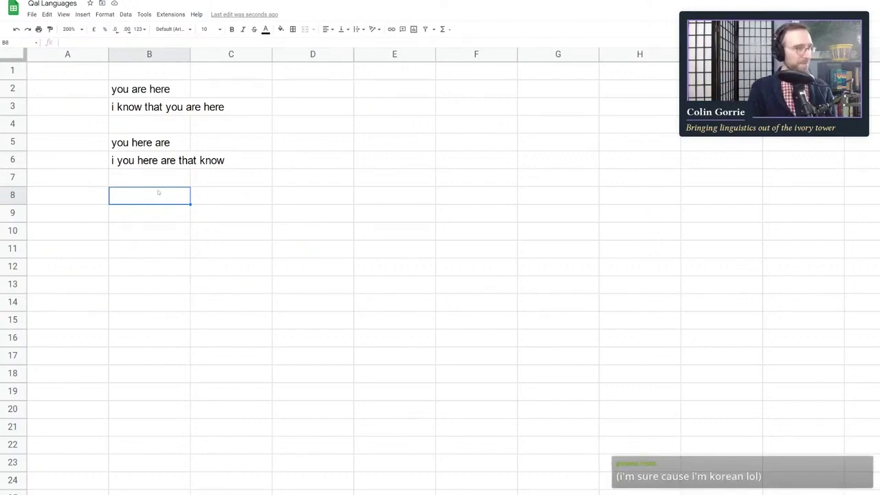
Label the first pair of examples with the word order SVO in D2
left_click(292, 90)
type("SOV")
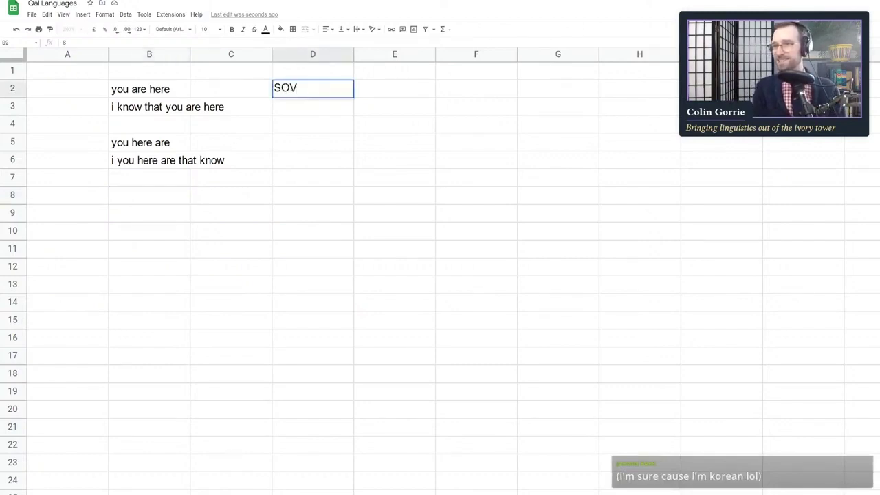
key("Return")
double_click(300, 94)
key("BackSpace")
key("BackSpace")
type("VO")
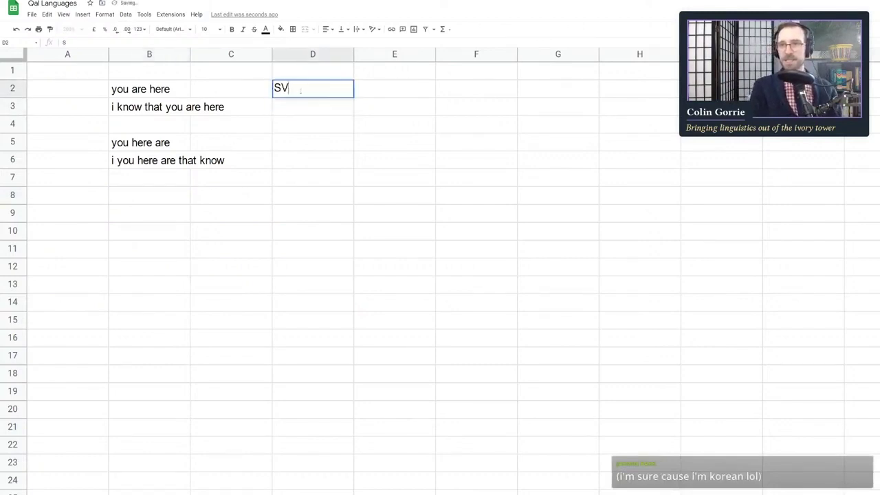
key("Return")
Label the second pair of examples with the word order SOV in D5
key("Down")
key("Down")
key("Down")
type("SO")
key("Escape")
key("Up")
type("SOV")
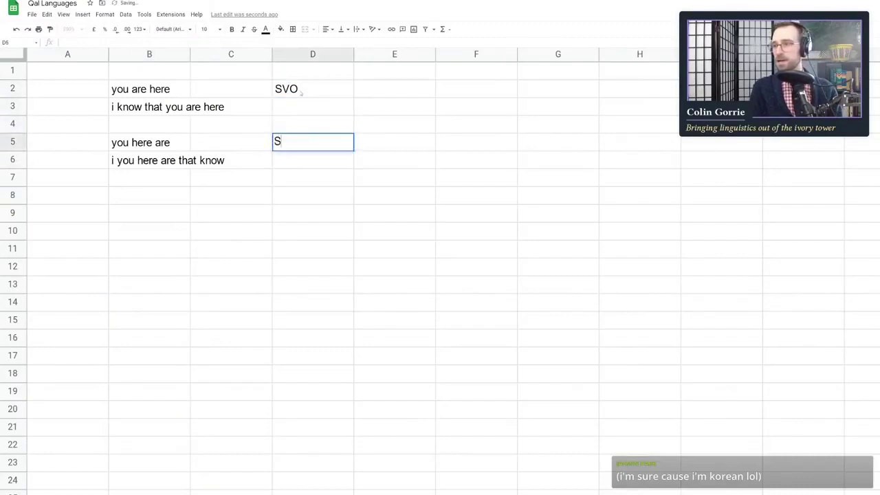
key("Return")
key("Down")
key("Down")
key("Left")
key("Left")
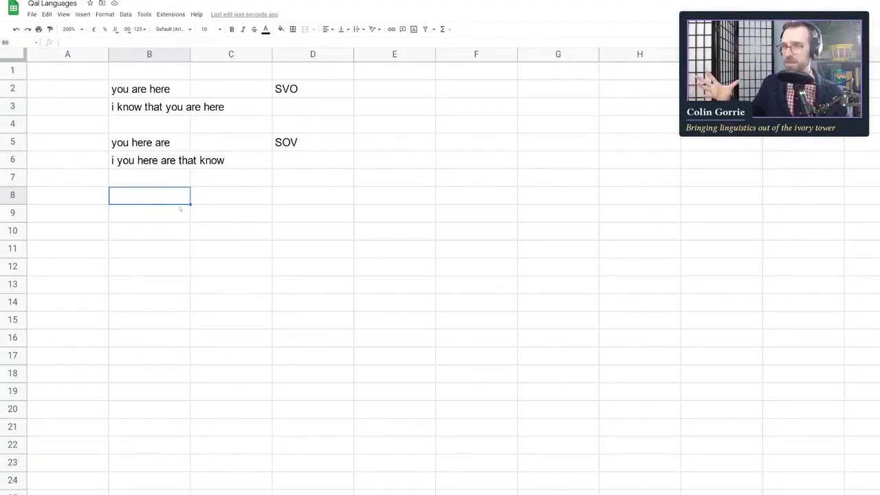
Make only the word "that" bold within the sentence in B6
double_click(180, 159)
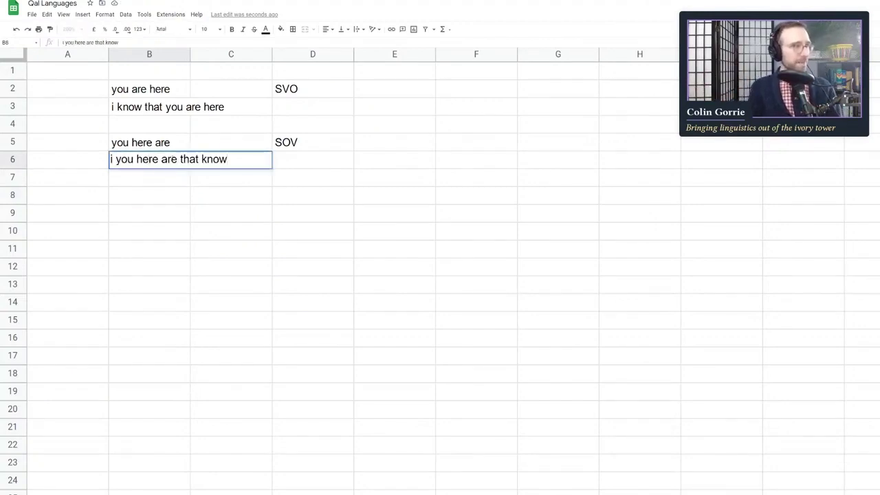
key("shift+Right")
key("shift+Right")
key("shift+Right")
key("shift+Right")
key("ctrl+b")
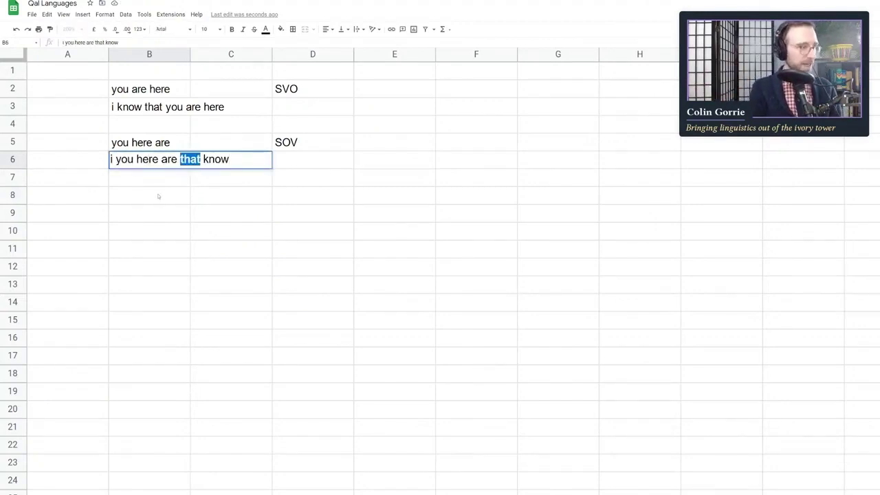
left_click(157, 196)
left_click(168, 165)
left_click(157, 195)
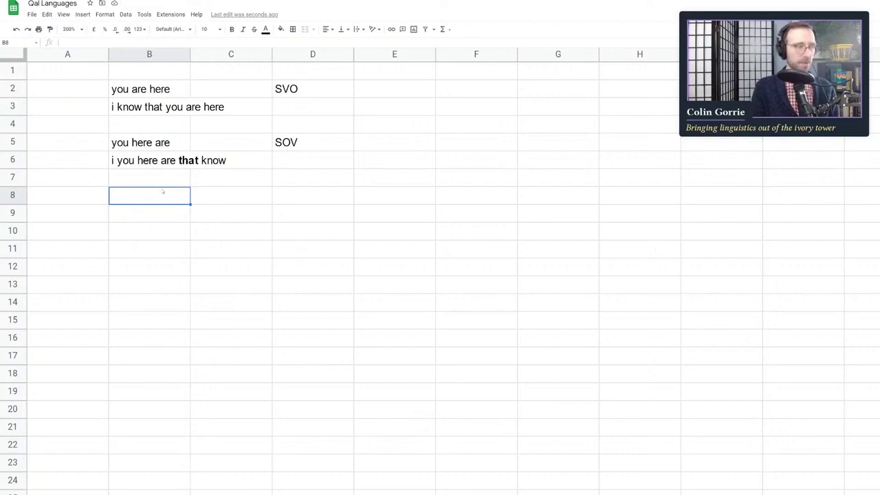
Enter the paraphrase "i know something: you are here" in B8
type("i")
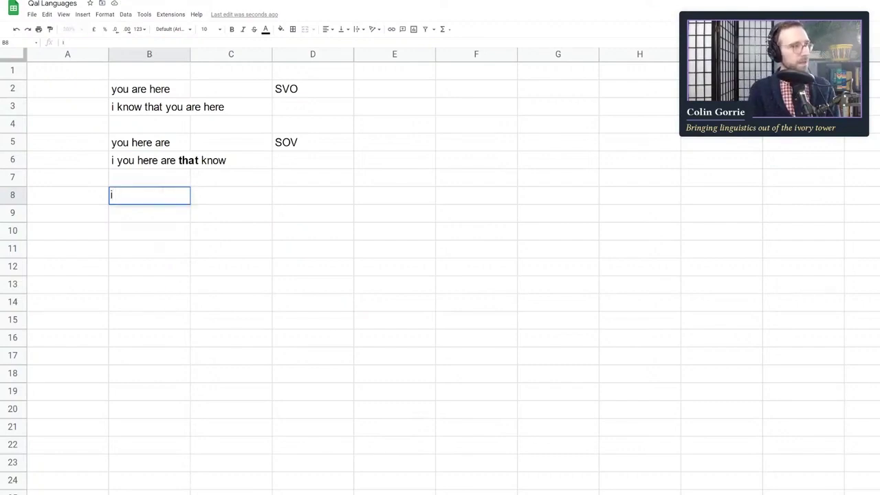
type(" know")
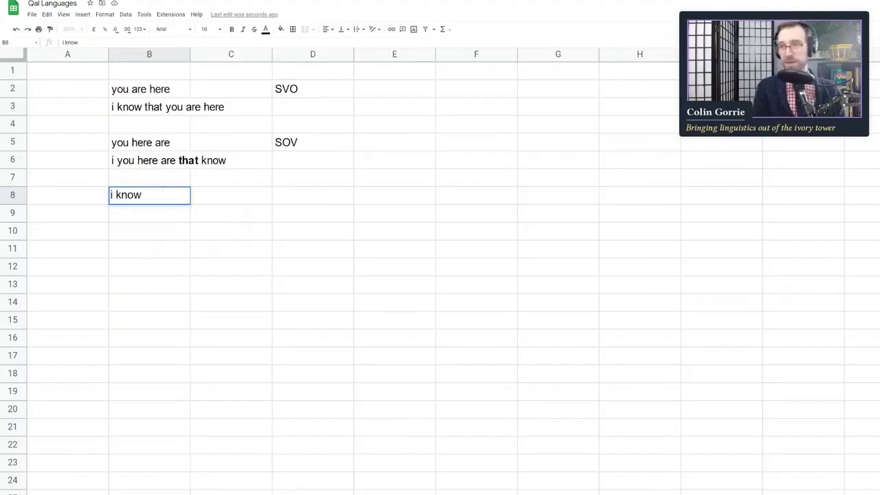
type("a")
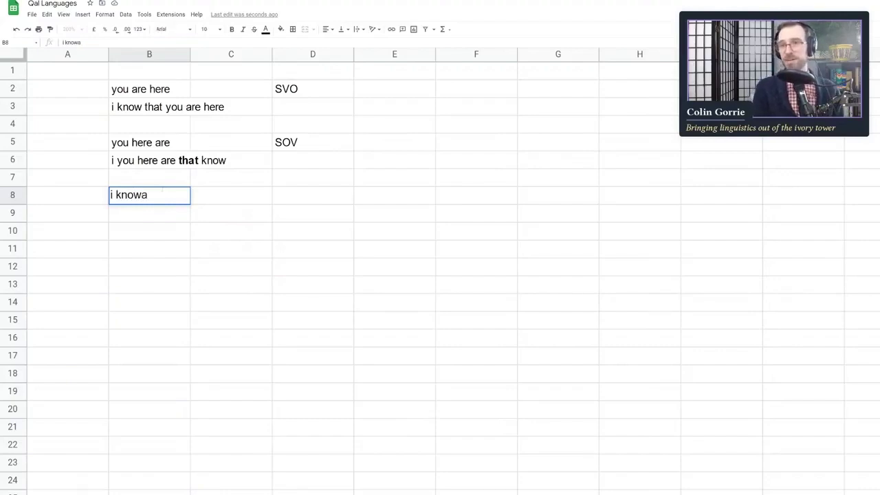
key("BackSpace")
type("so")
key("BackSpace")
key("BackSpace")
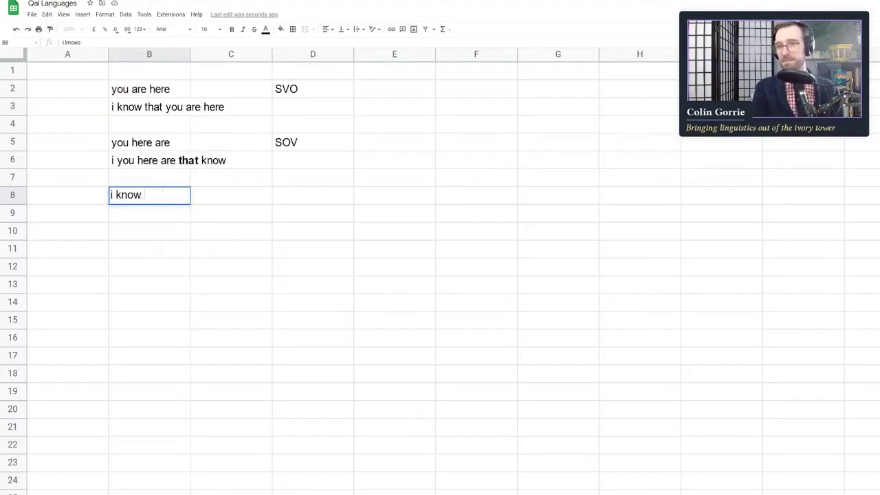
type("something")
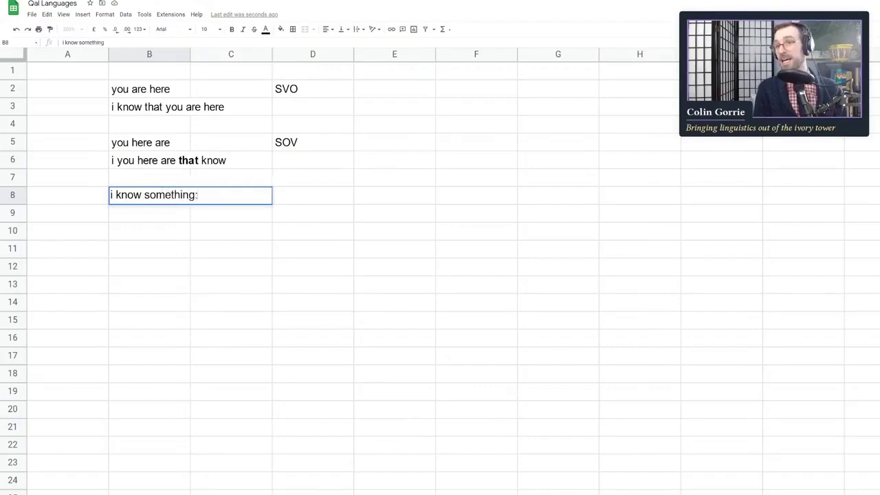
type(": you are here")
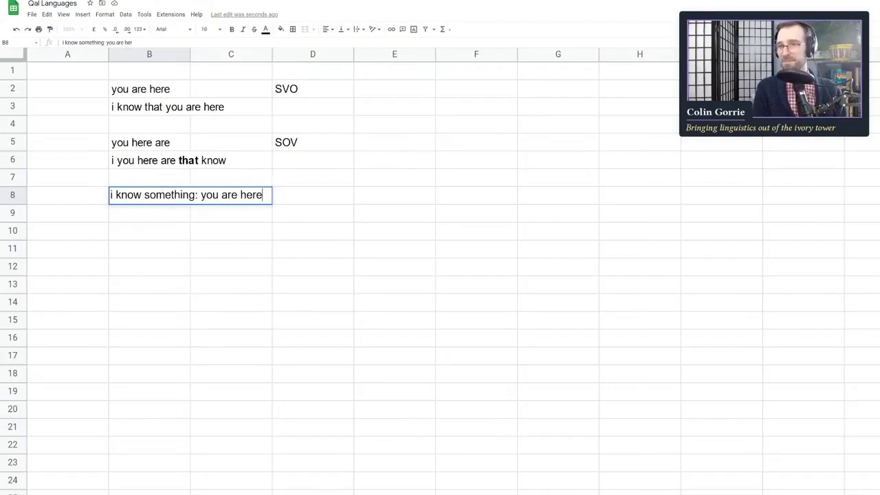
key("Return")
Enter the parallel paraphrase "i know that: you are here" in B9
left_click(163, 194)
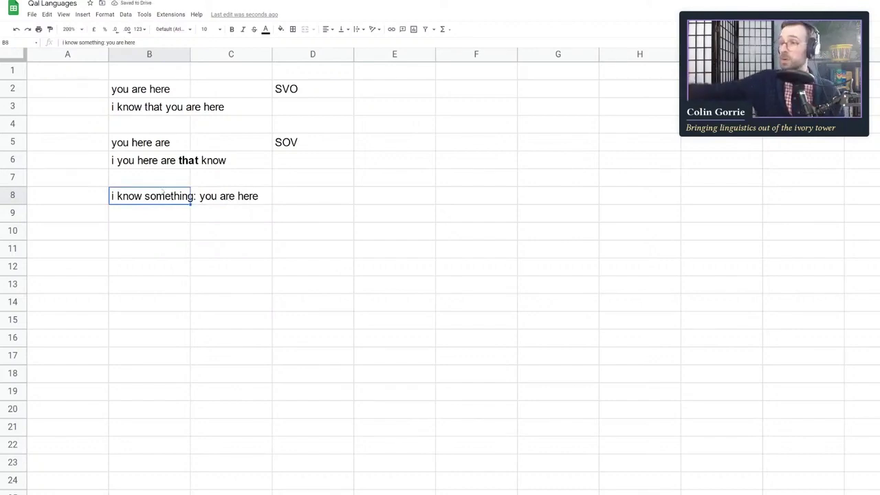
key("Down")
type("i wn")
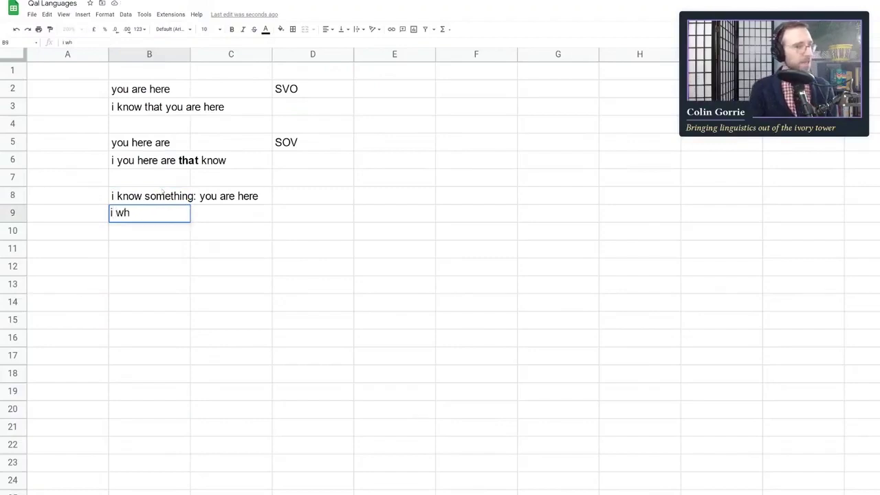
key("BackSpace")
key("BackSpace")
type("know th")
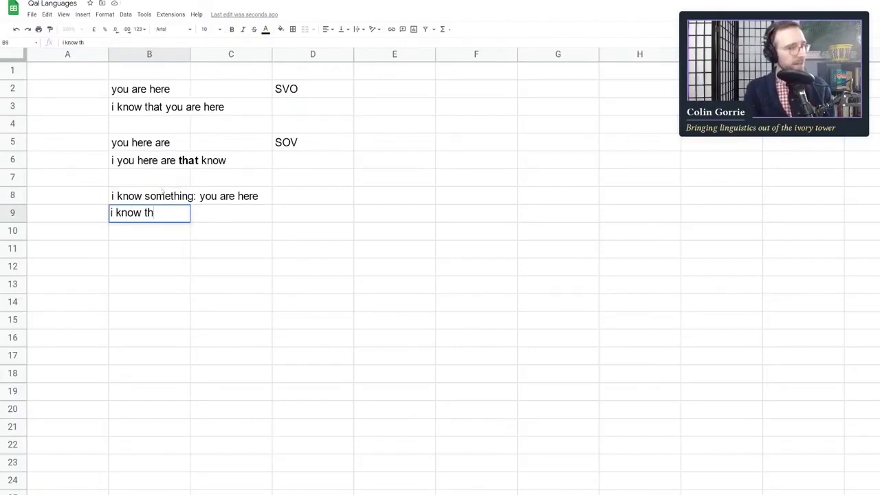
type("at:")
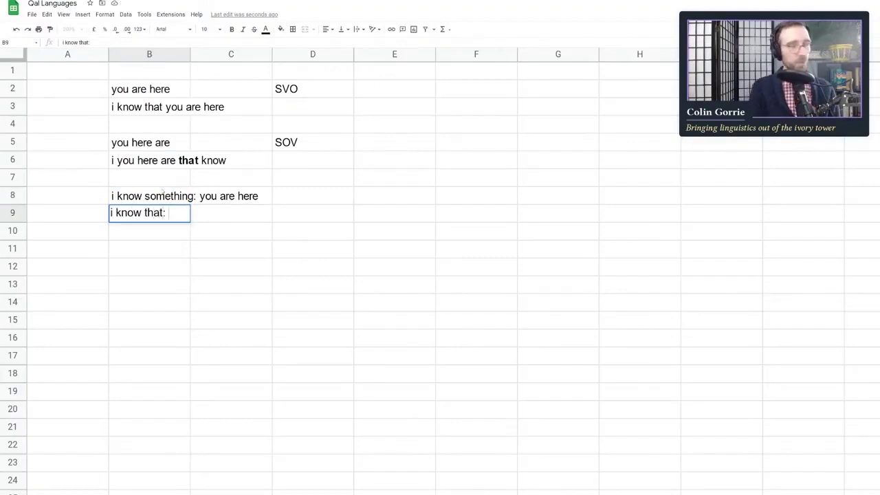
type(" you are her")
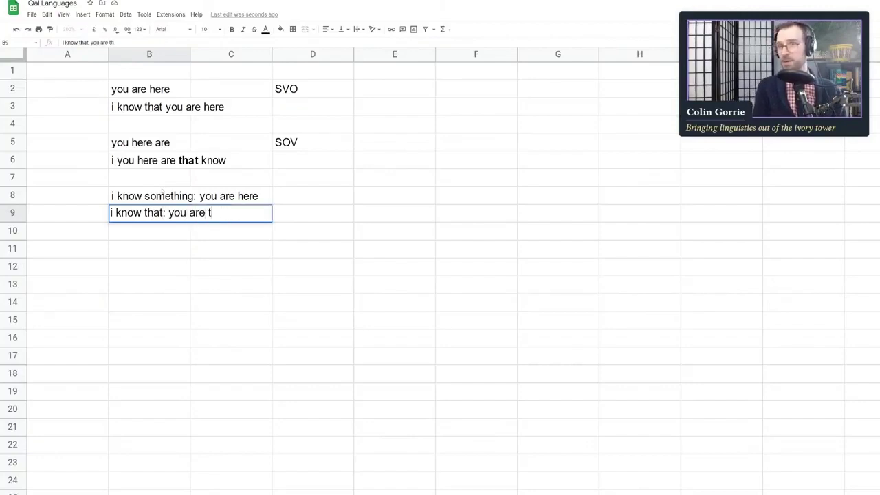
type("er")
key("Return")
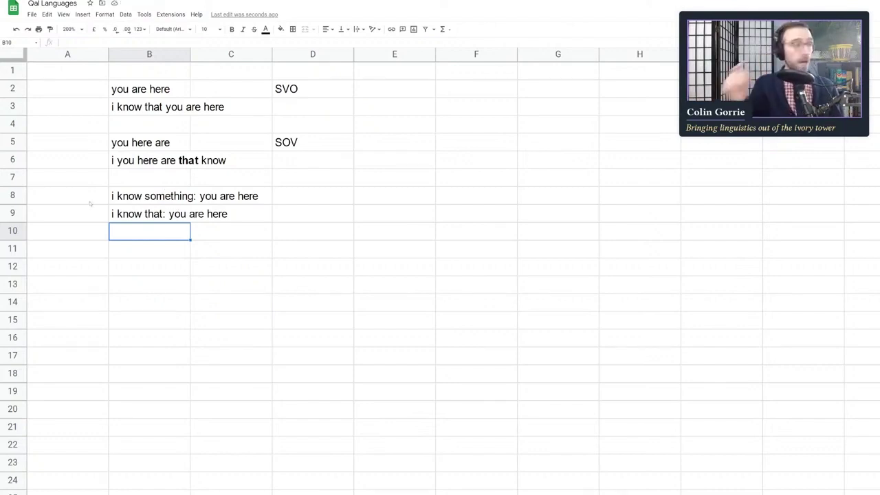
left_click(134, 212)
double_click(134, 211)
key("Return")
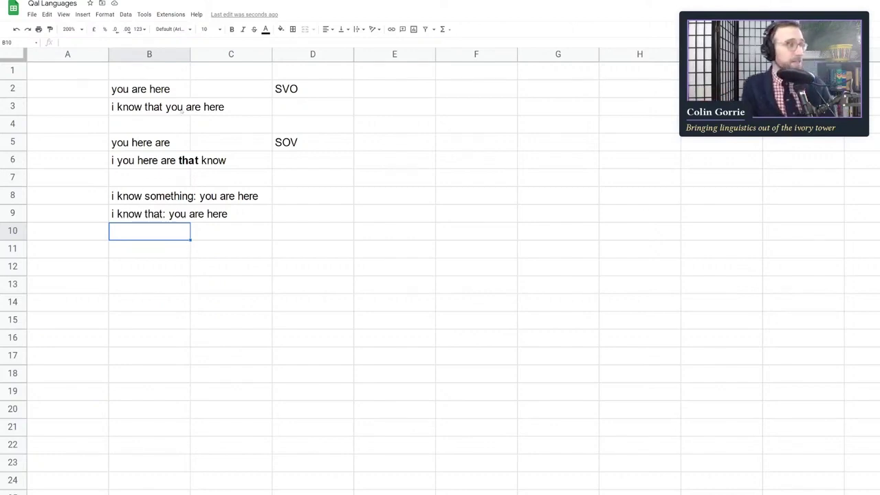
left_click(151, 107)
double_click(155, 106)
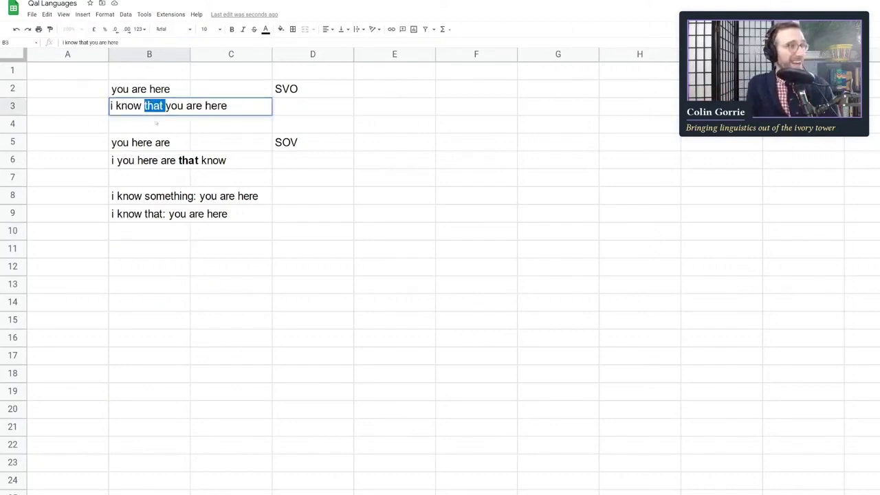
left_click(150, 231)
left_click(152, 198)
Enter the SOV example "i you here are thing know" in B11
left_click(161, 251)
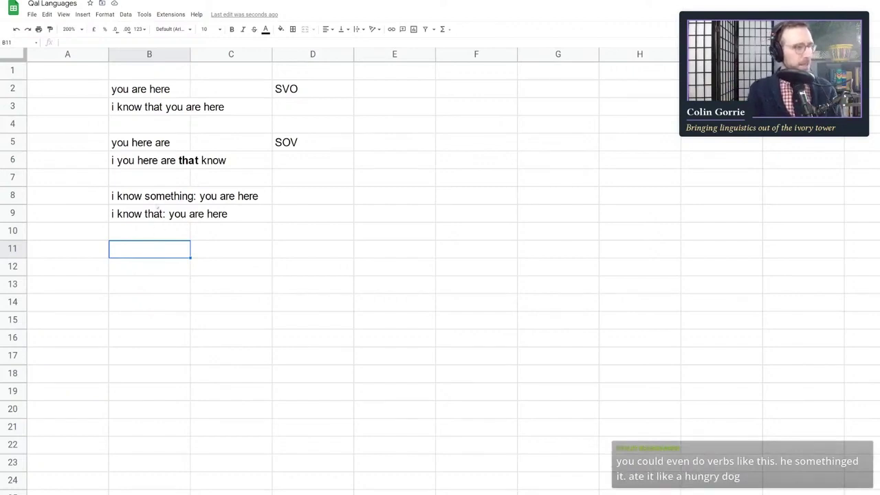
type("i you")
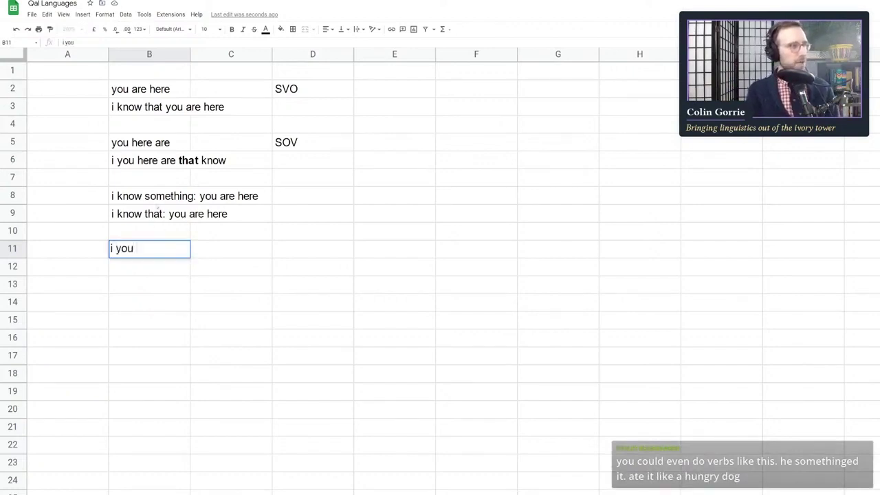
type(" here are thun")
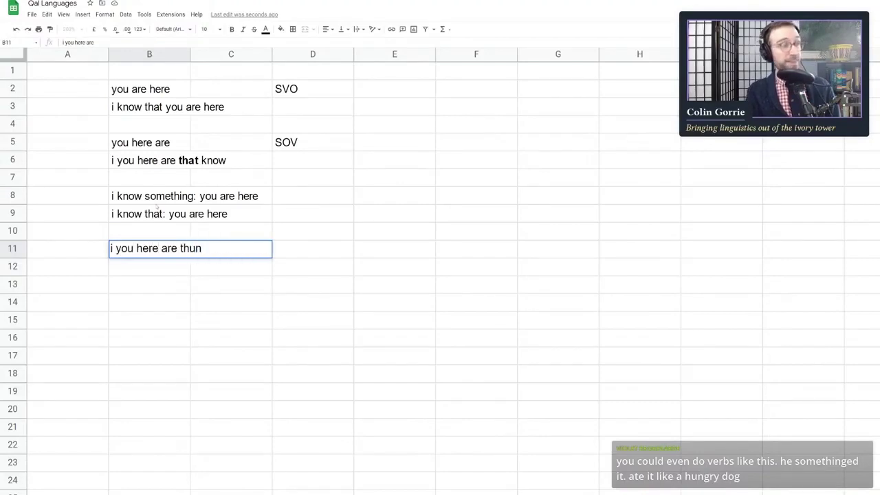
key("BackSpace")
key("BackSpace")
type("ing know")
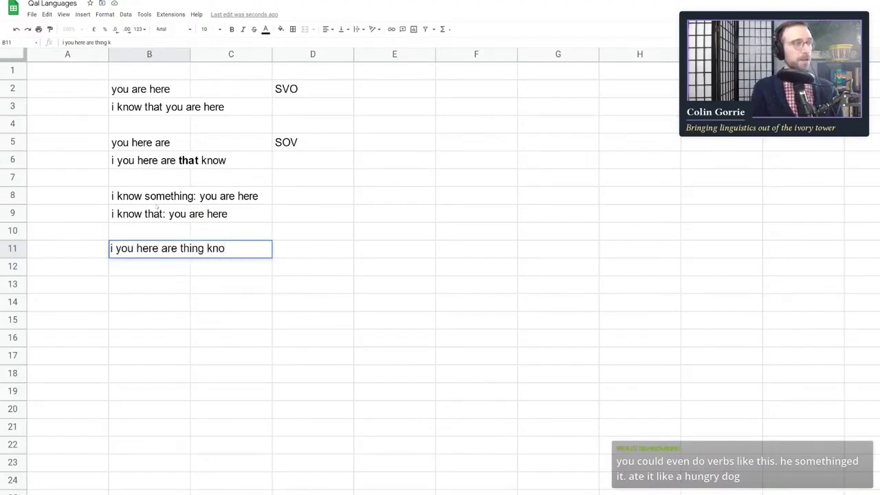
key("Return")
Make only the word "thing" bold within the sentence in B11
key("Up")
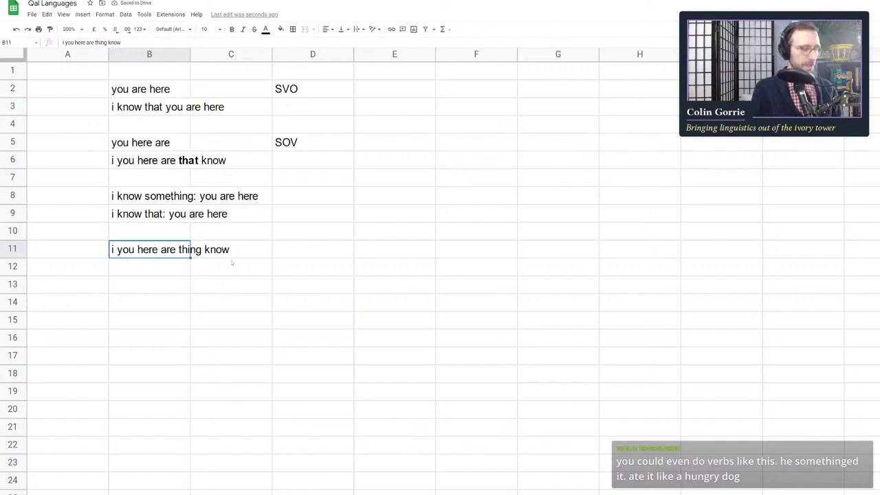
type("anətoxəkʷə")
key("ctrl+z")
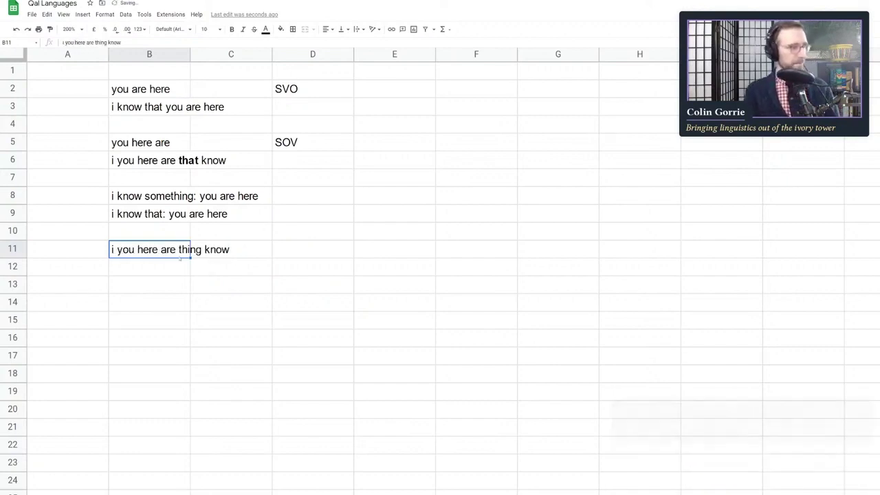
double_click(193, 248)
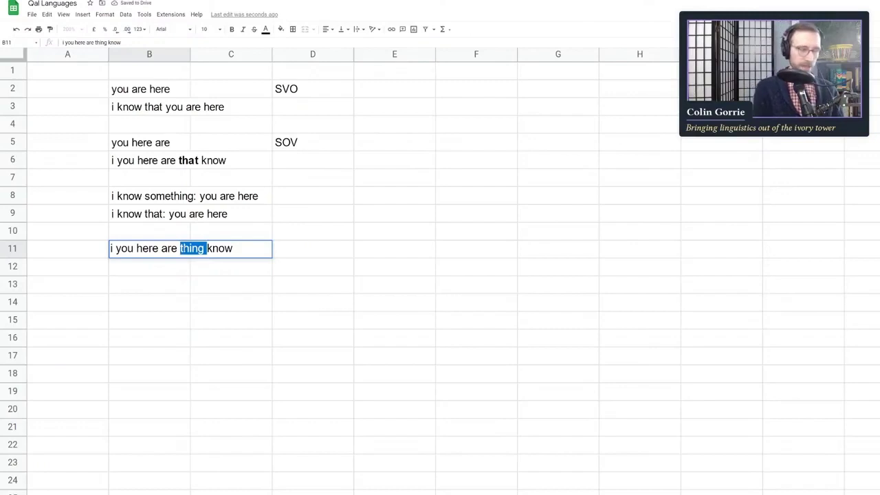
key("ctrl+b")
left_click(158, 262)
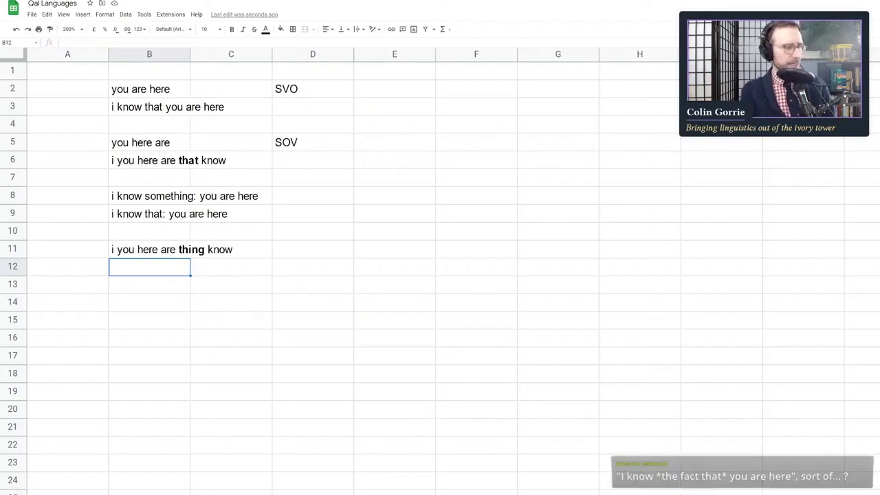
In the lexicon sheet, add the non-bold gloss '(compl.)' after the Justamija Qal word uju in D54
key("ctrl+shift+Page_Up")
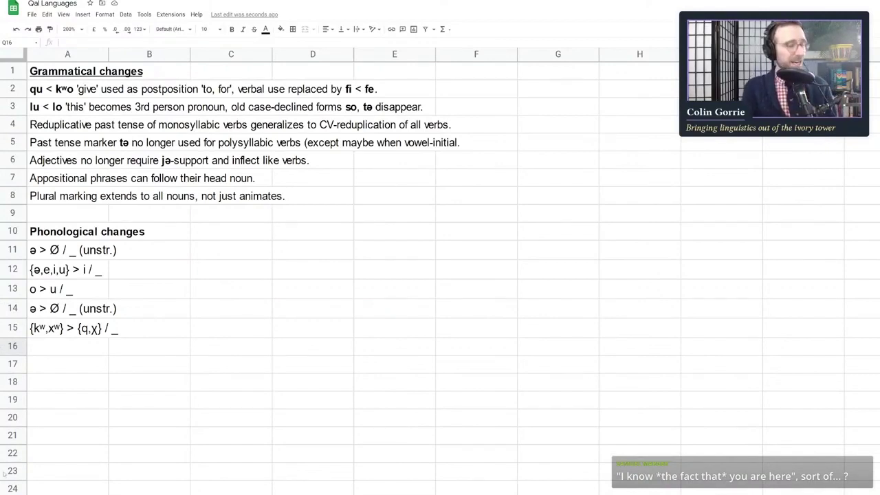
key("ctrl+shift+Page_Down")
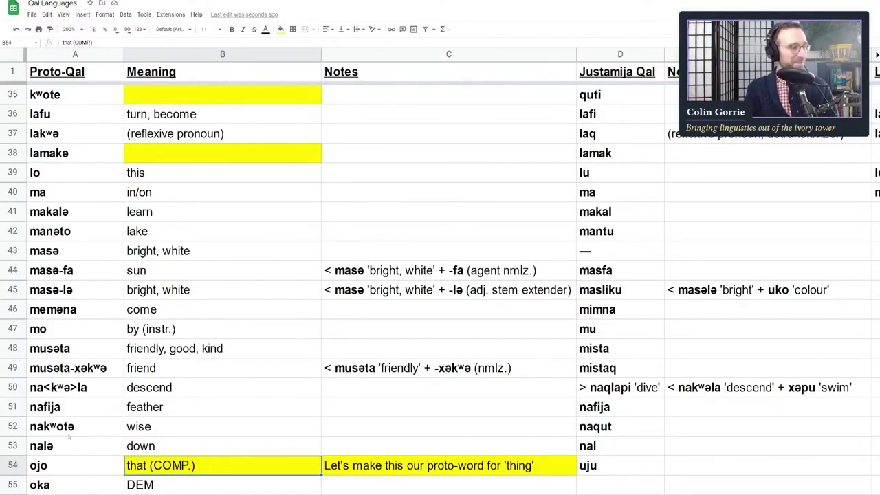
left_click(70, 432)
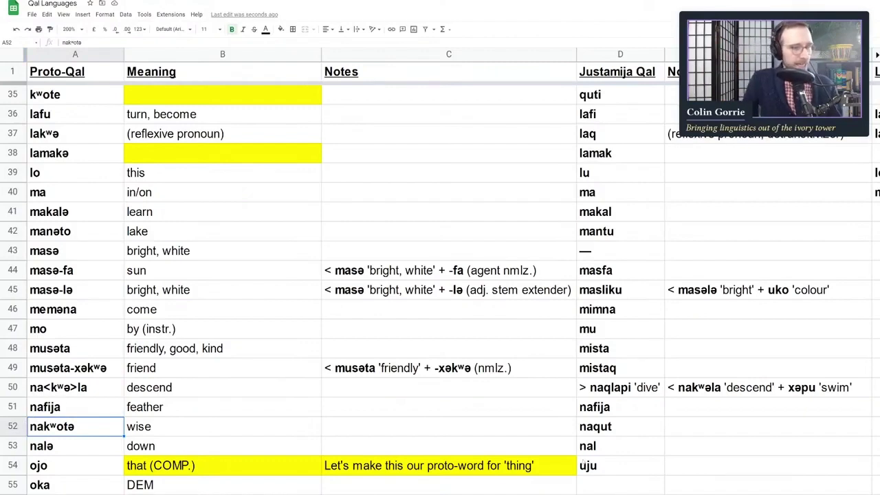
left_click(618, 465)
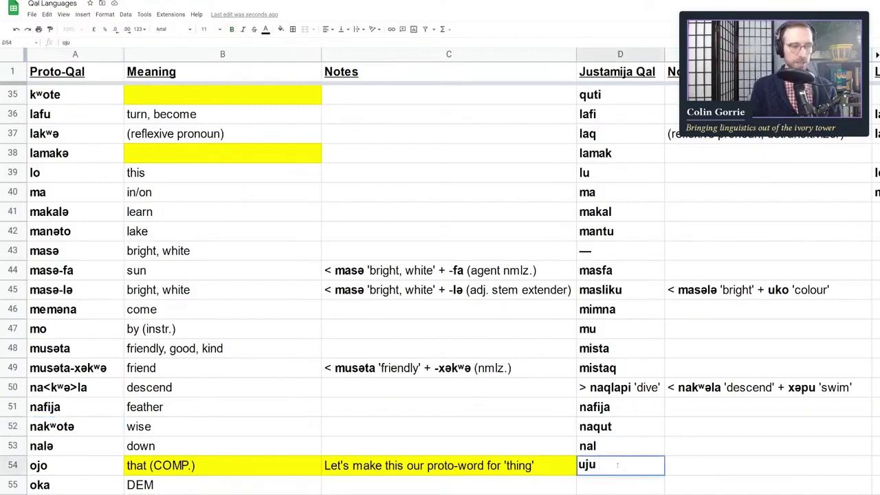
type("'")
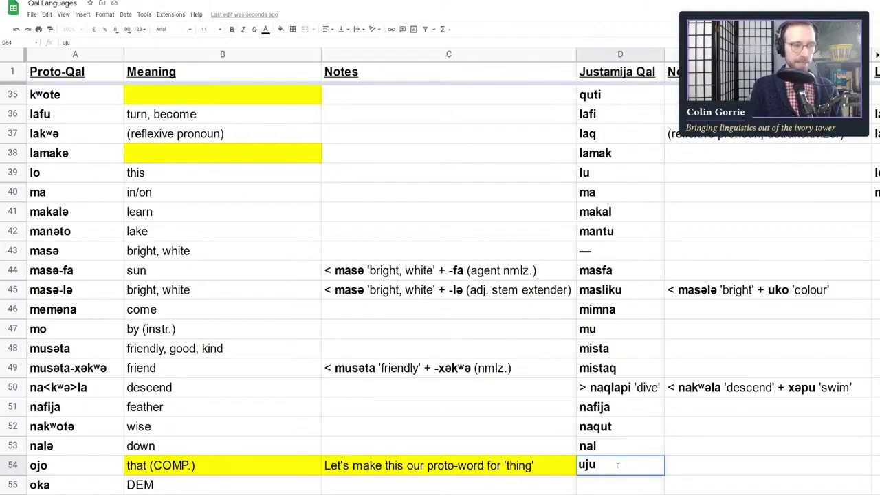
type("comp")
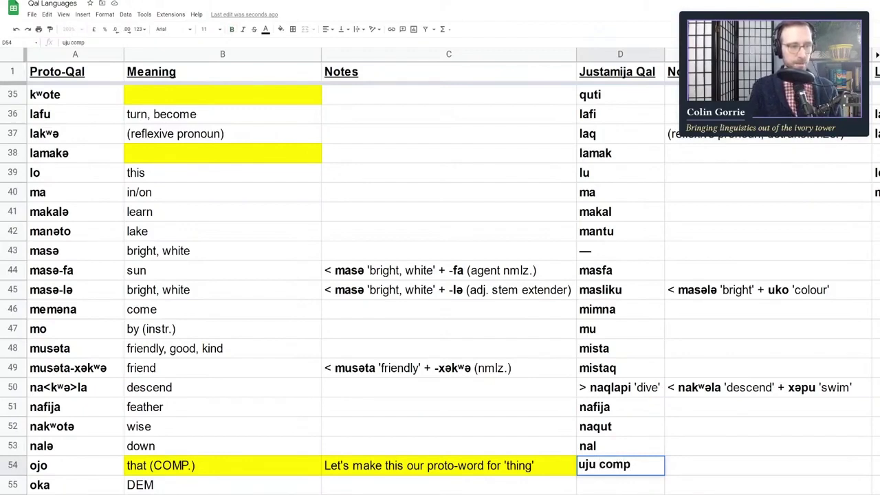
double_click(617, 465)
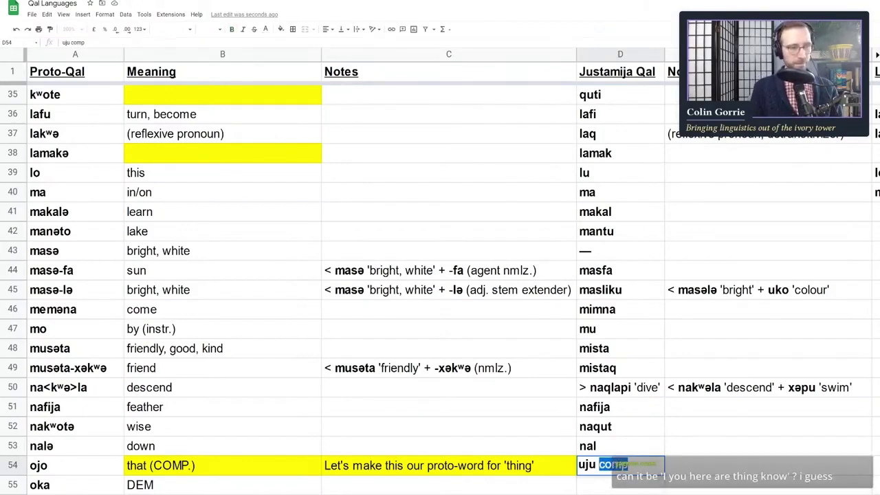
key("Right")
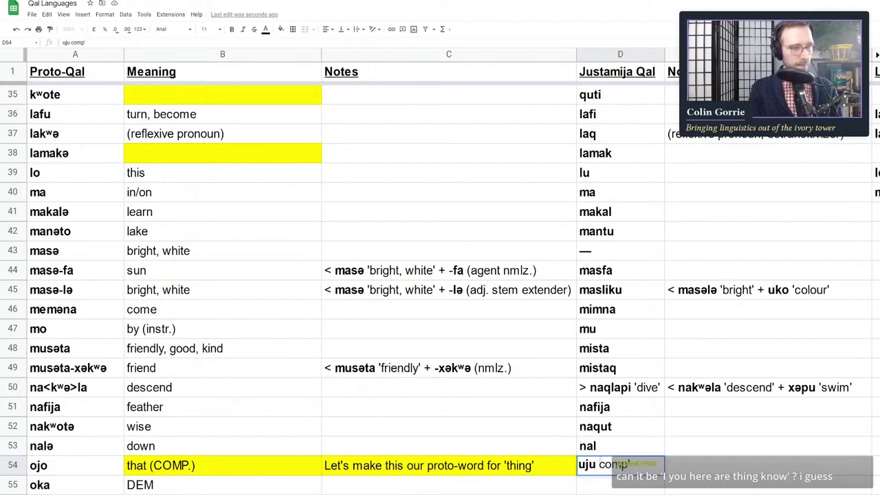
left_click(599, 465)
type("'")
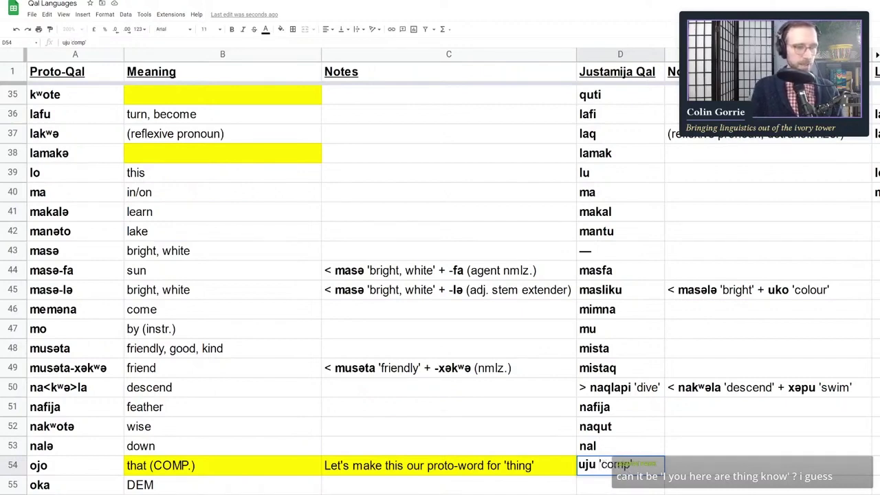
type("(comp")
type(".)")
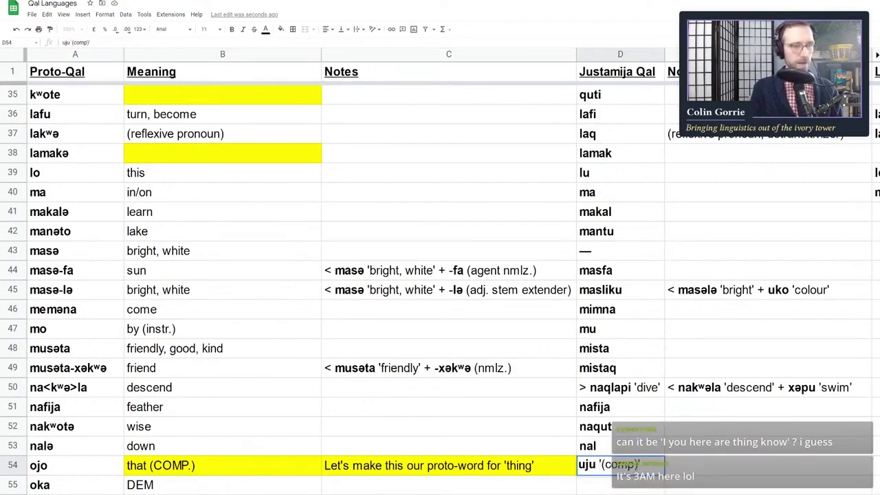
key("Return")
key("Up")
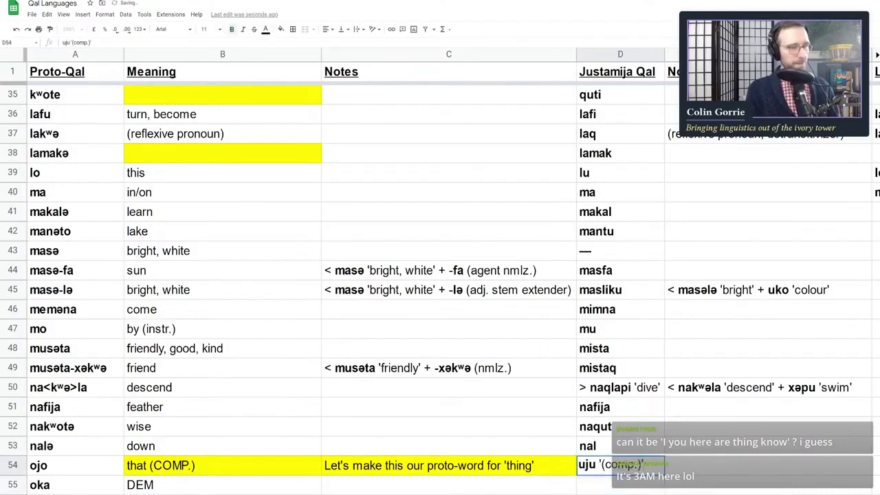
Replace the meaning of Proto-Qal ojo in B54 with "thing"
left_click(413, 428)
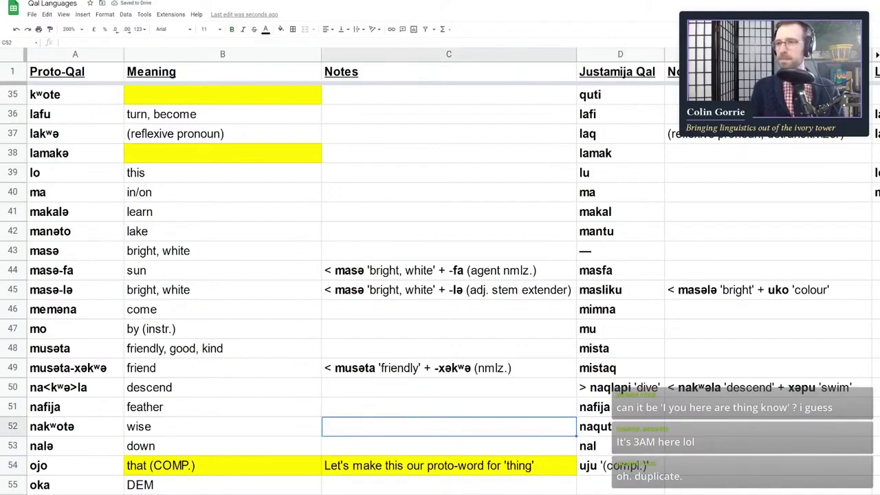
key("Down")
key("Down")
key("Left")
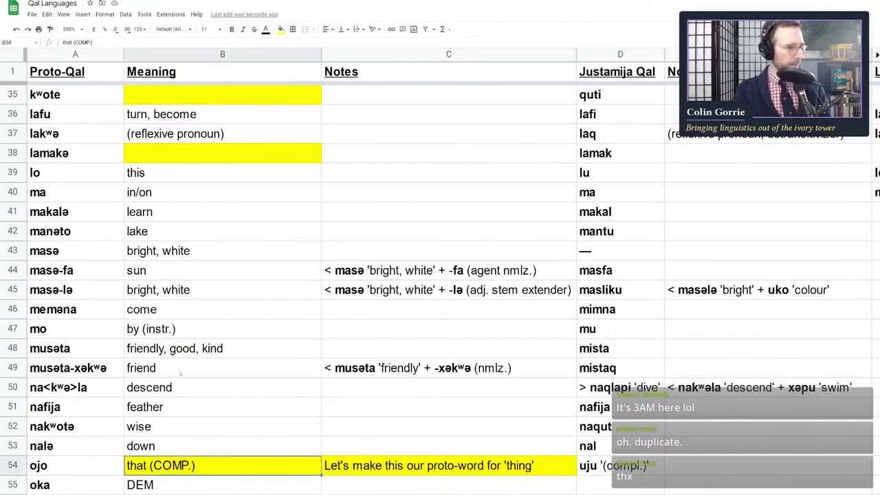
double_click(267, 472)
key("BackSpace")
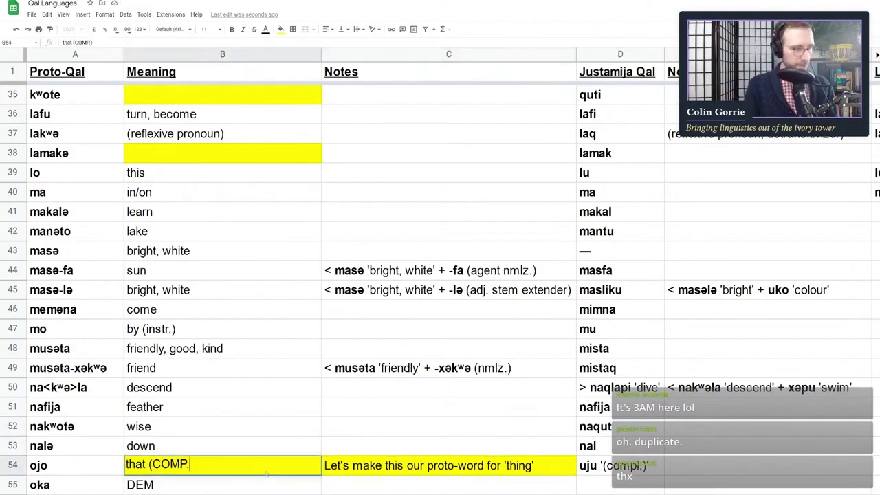
key("BackSpace")
key("BackSpace")
key("BackSpace")
key("BackSpace")
key("BackSpace")
key("BackSpace")
key("BackSpace")
key("BackSpace")
key("BackSpace")
key("BackSpace")
key("BackSpace")
type("thing")
key("Return")
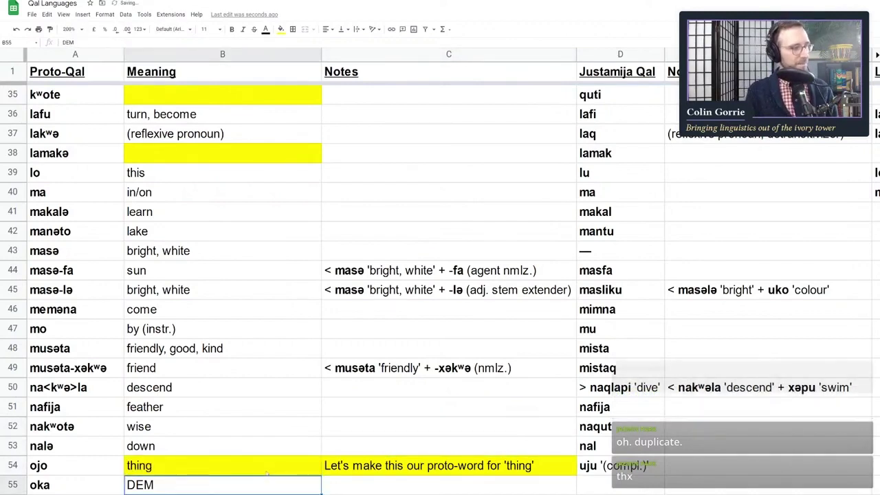
Delete the note for ojo in C54 and remove the yellow fill from B54:C54
key("Up")
key("Right")
key("Delete")
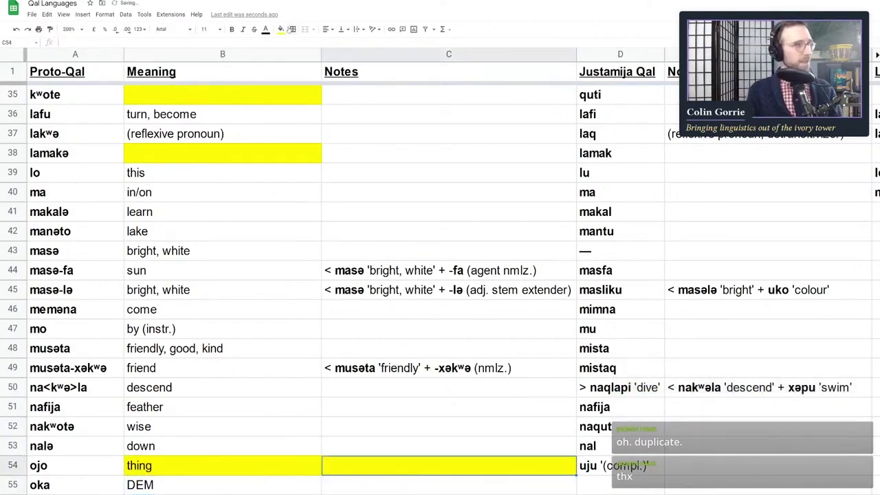
key("shift+Left")
left_click(281, 29)
left_click(322, 181)
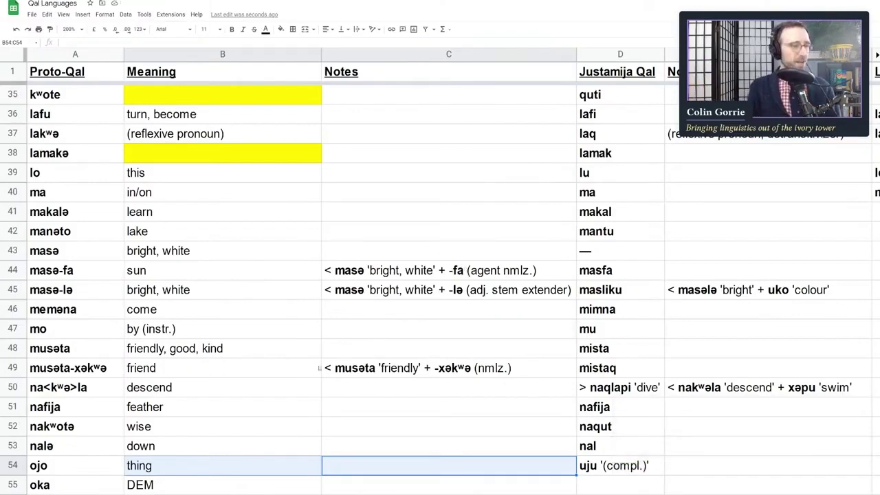
left_click(275, 390)
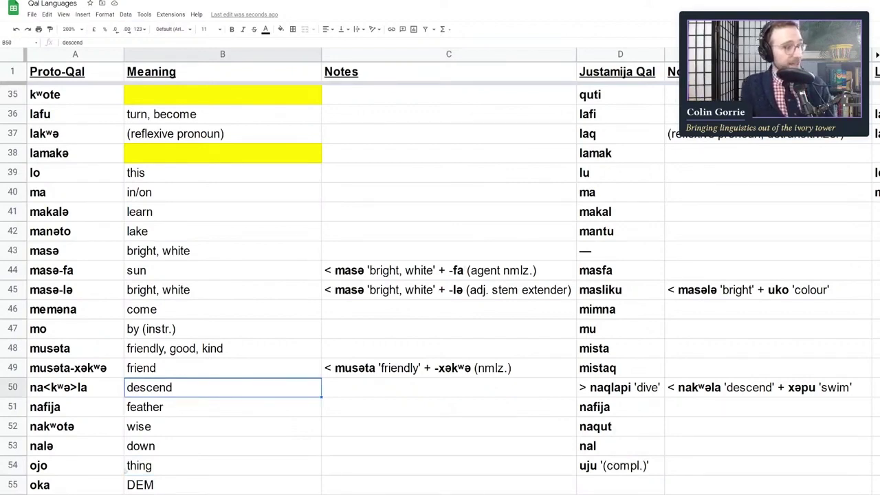
key("Down")
key("Down")
key("Down")
key("Down")
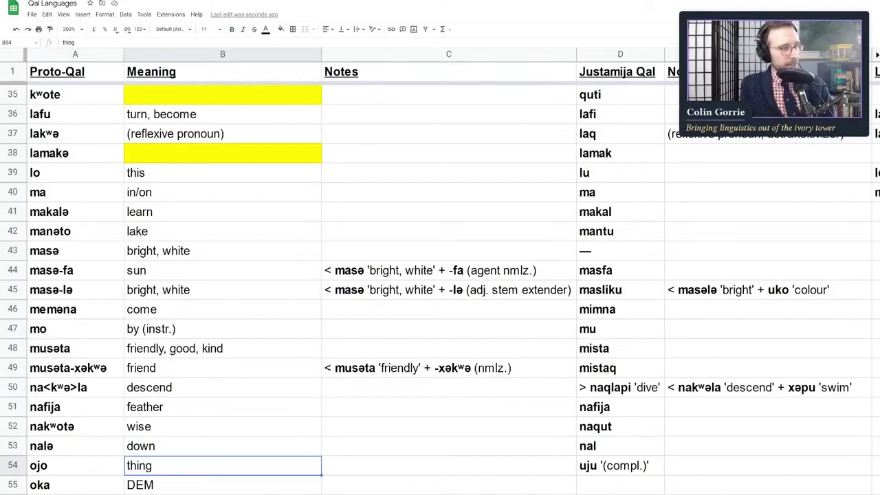
Look through the glossed story Xʷasəkʷa pa Pajawi for the sentence that uses ojo, and select it in A46
key("ctrl+shift+Page_Down")
left_click(149, 322)
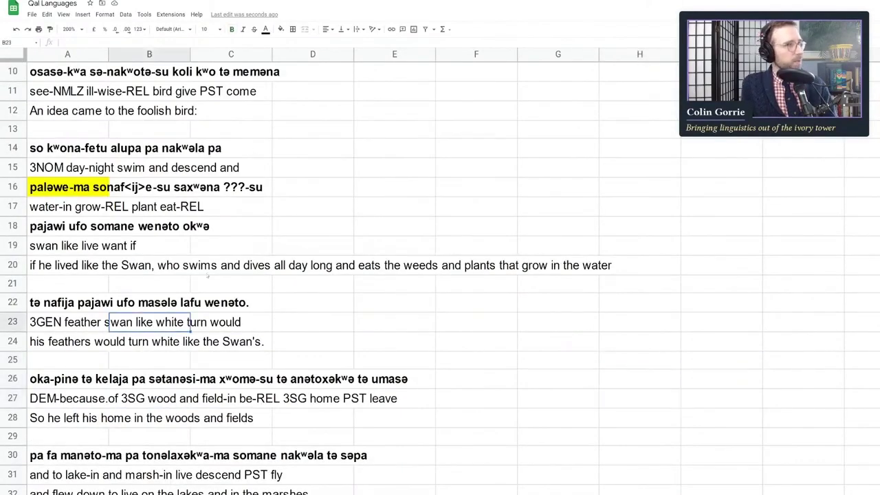
scroll(207, 276, "up", 3)
left_click(147, 213)
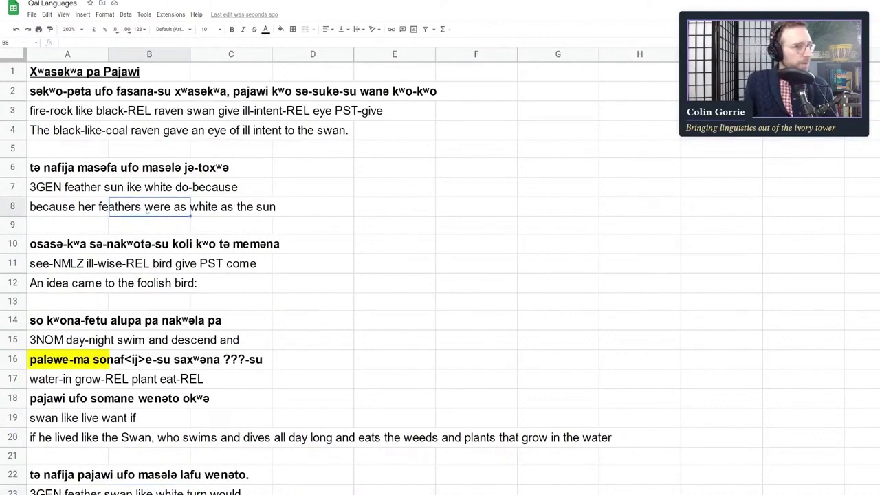
scroll(147, 213, "down", 7)
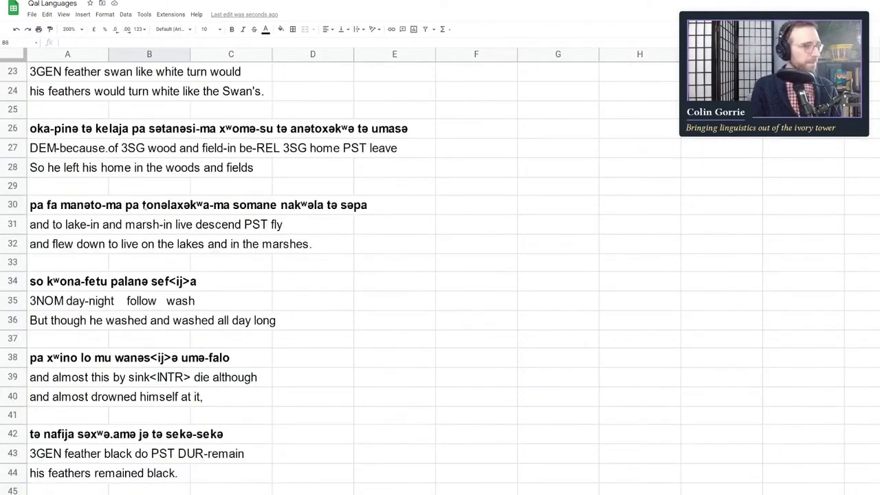
scroll(166, 250, "up", 1)
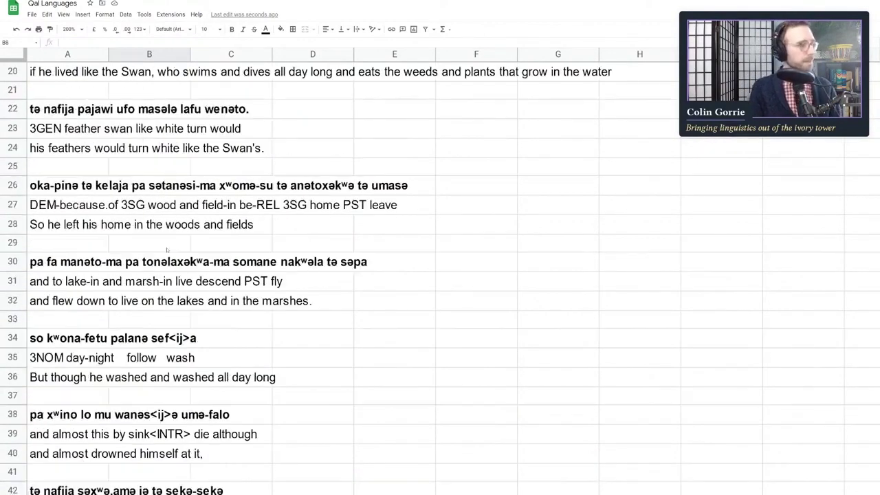
left_click(88, 377)
scroll(80, 376, "down", 3)
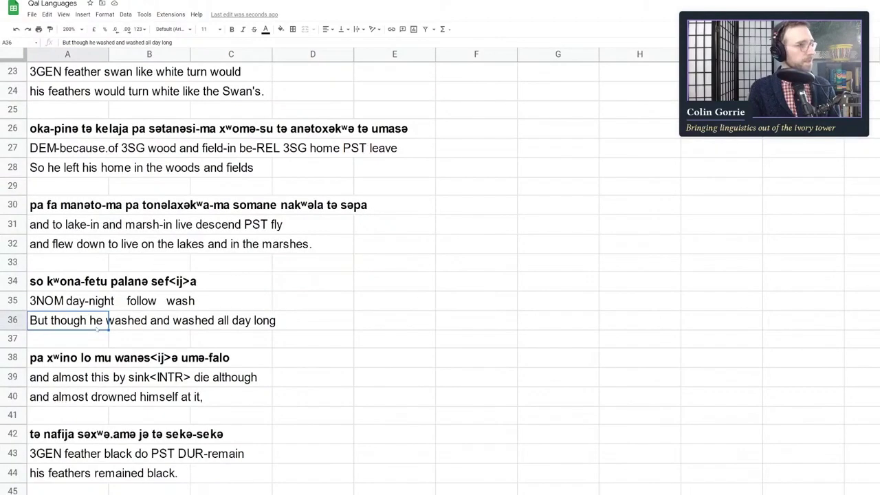
left_click(68, 396)
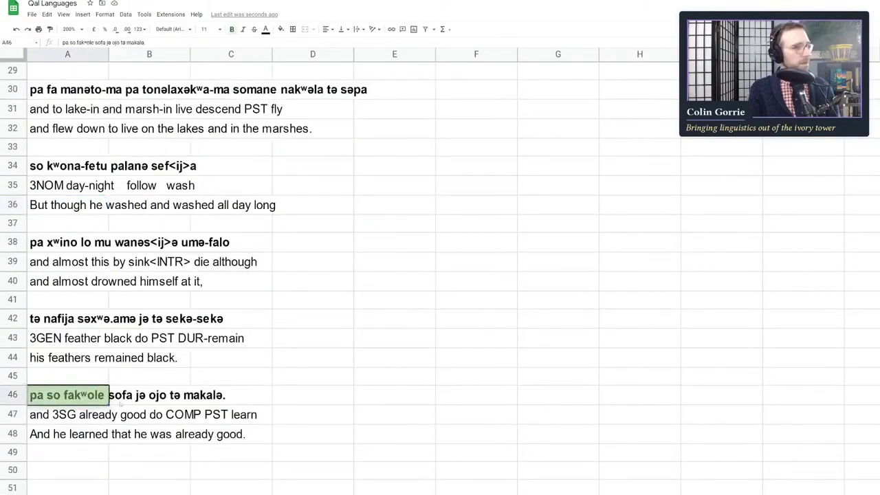
In the gloss line A47, replace COMP with "thing" as the gloss of ojo
key("Return")
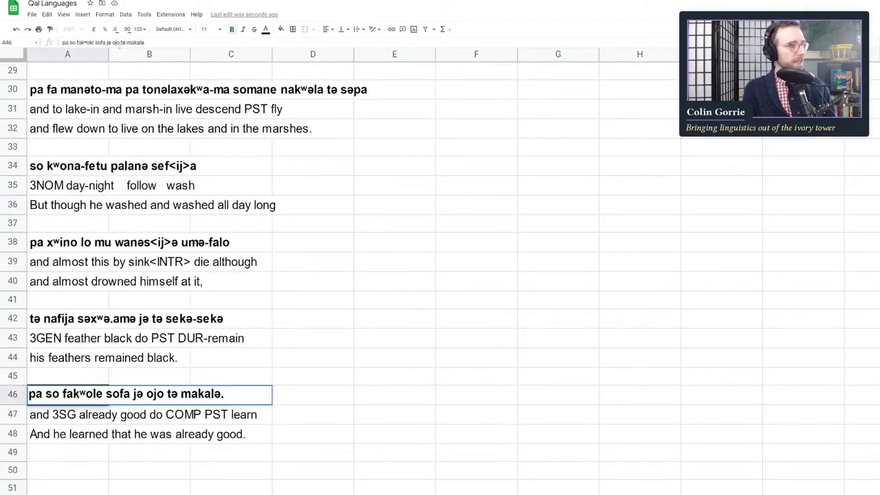
left_click(171, 186)
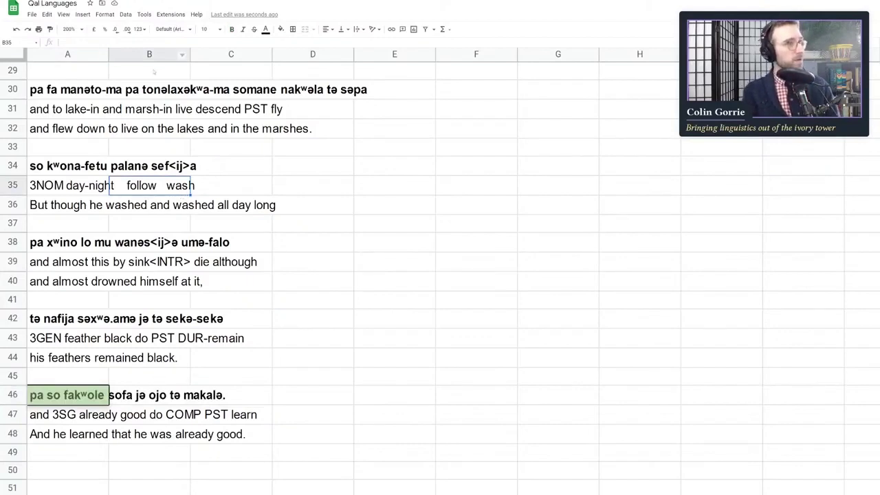
left_click(67, 394)
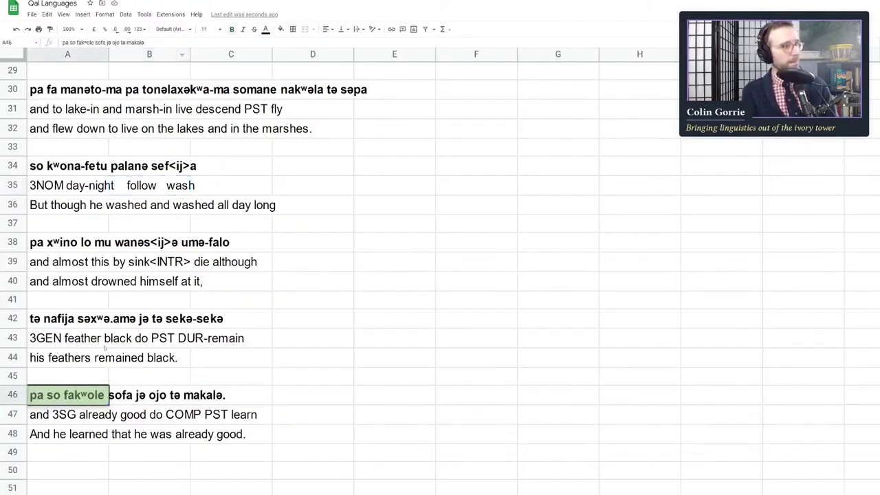
double_click(80, 414)
double_click(183, 414)
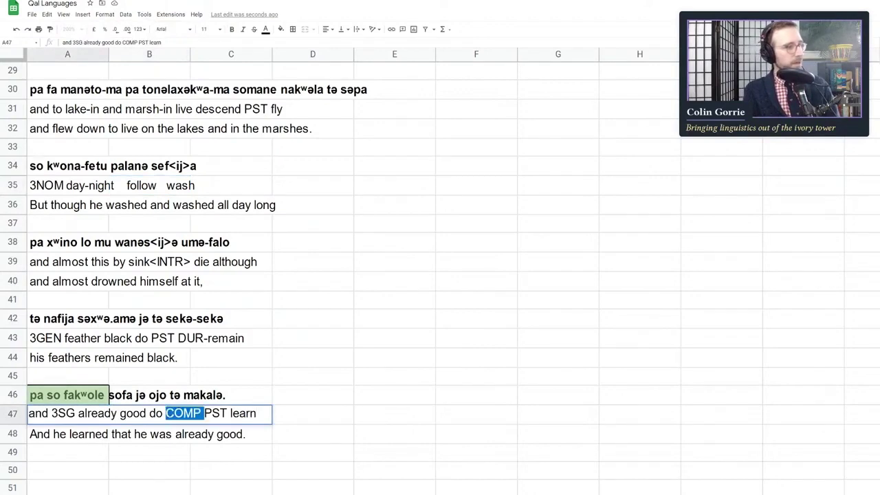
type("thing")
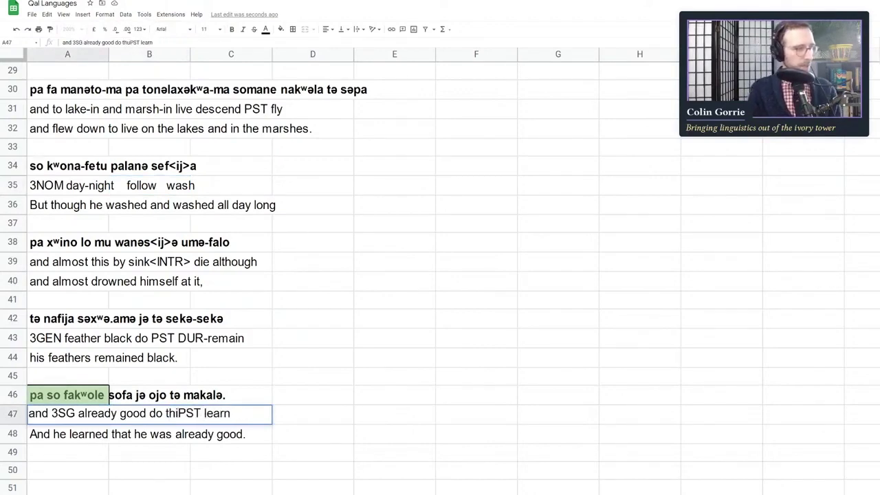
key("Return")
key("Up")
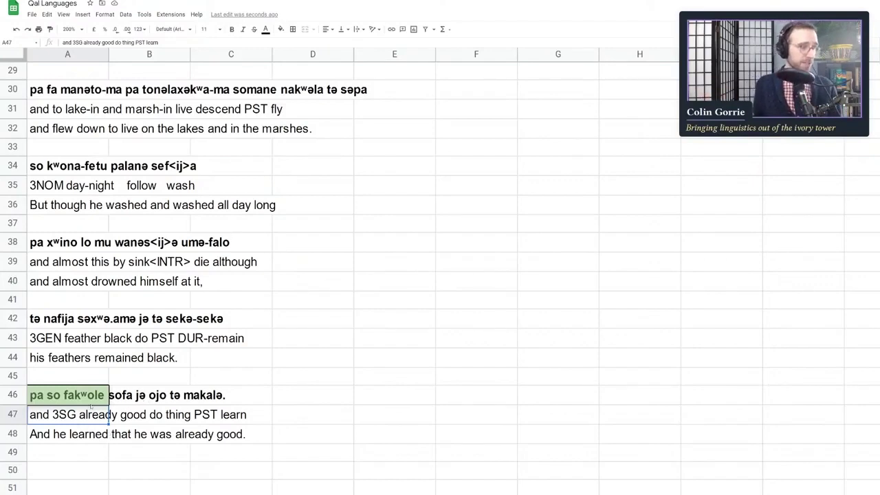
In the sentence in A46, remove ojo and attach the suffix -n to jə, making jə-n
left_click(73, 400)
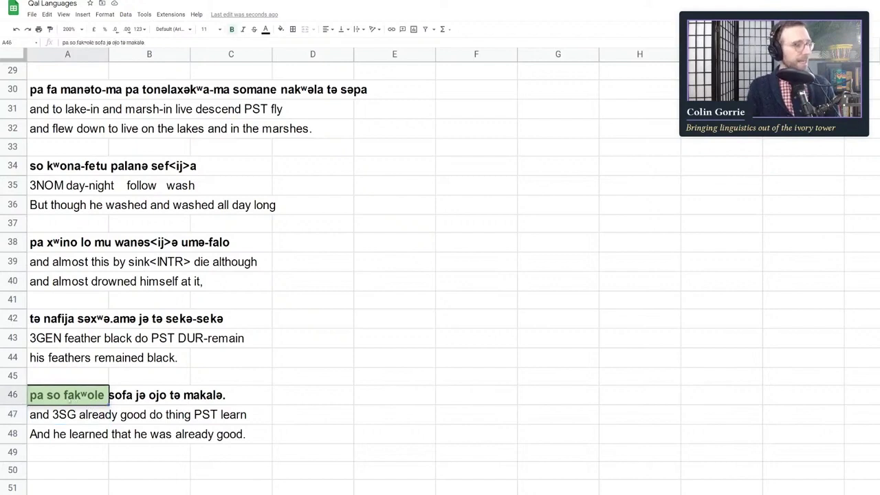
left_click(119, 42)
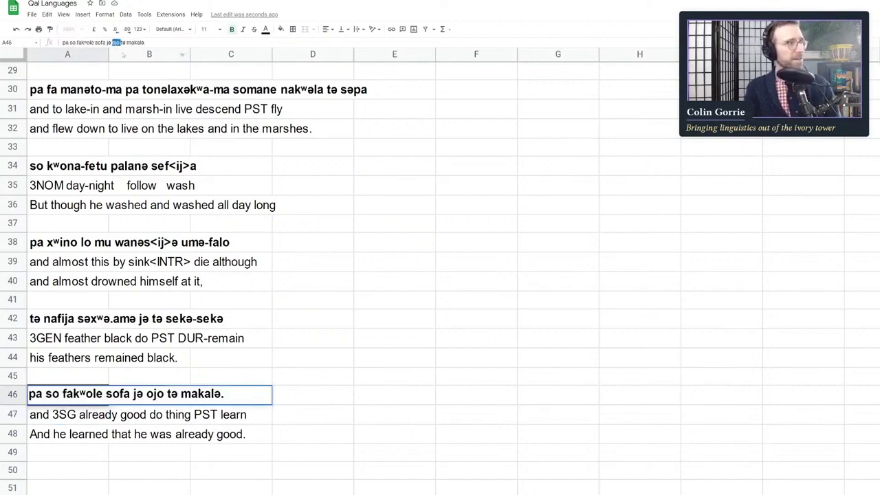
key("BackSpace")
key("BackSpace")
key("BackSpace")
key("BackSpace")
type("-n")
left_click(130, 220)
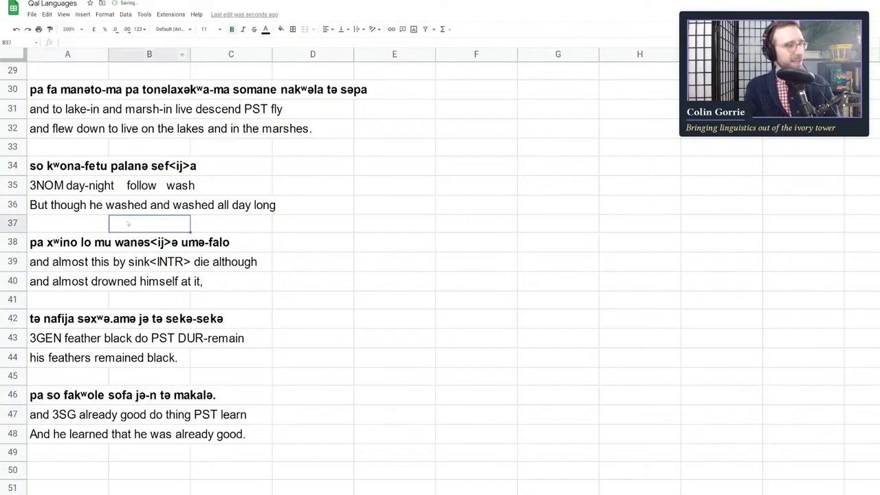
Add the suffix gloss -COMPL to "do" in the gloss line A47
left_click(103, 396)
left_click(63, 413)
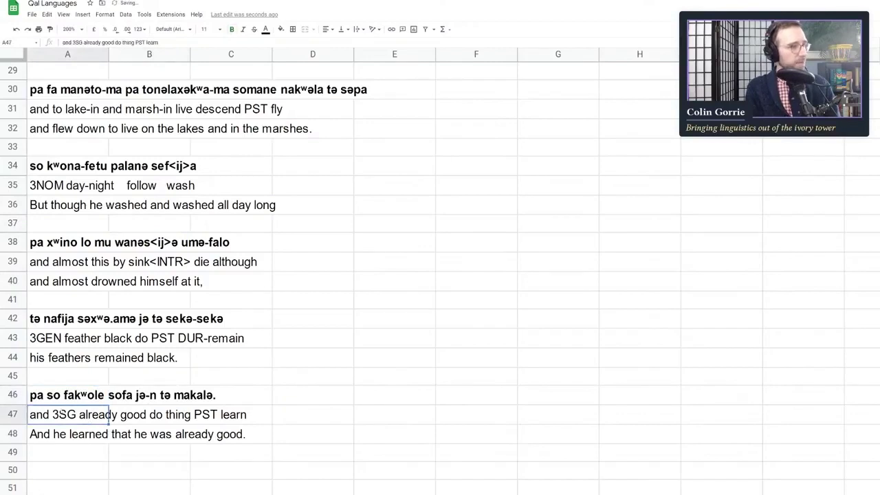
double_click(64, 413)
left_click(148, 414)
type("-C")
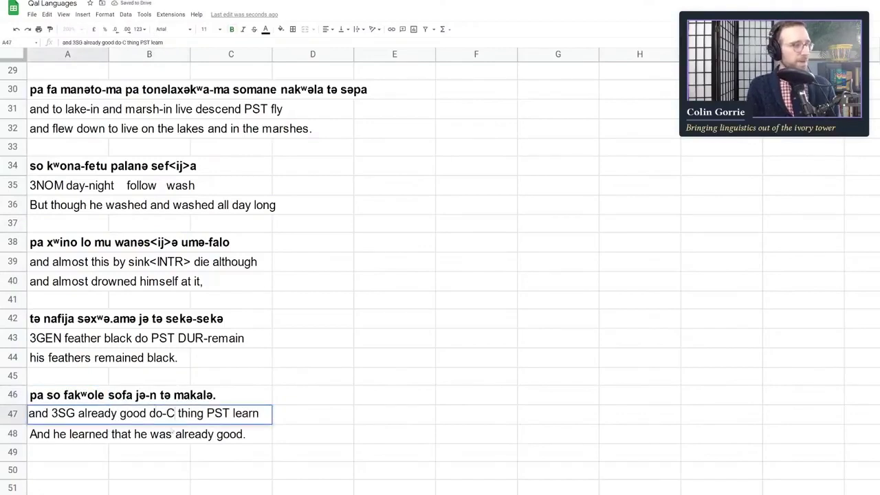
type("OMPL")
key("Return")
key("Up")
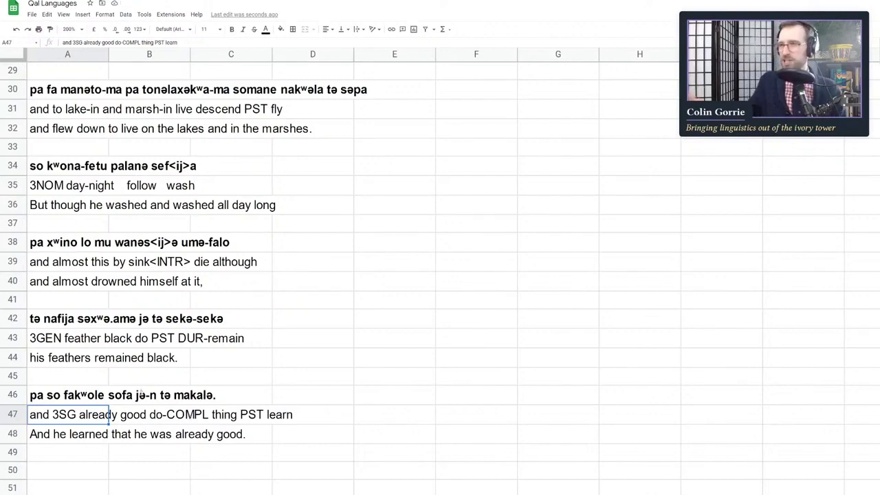
Extend the suffix on jə in A46 to -nə, so the form reads jə-nə
key("Up")
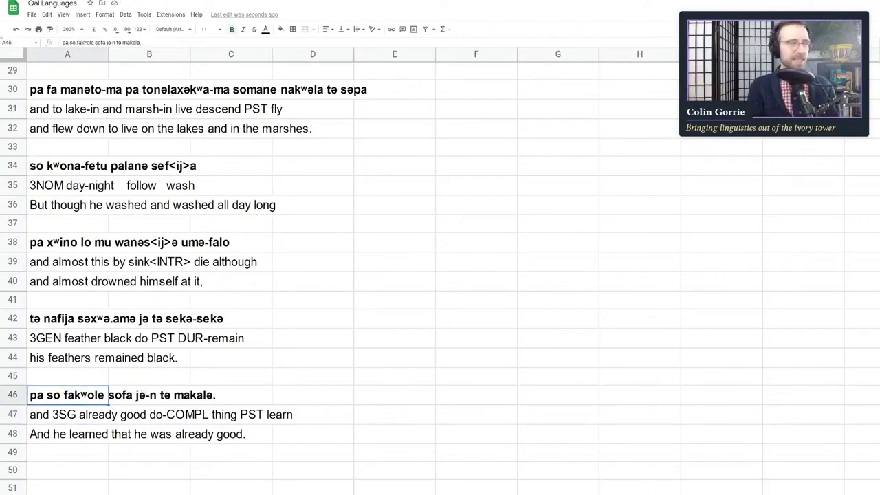
key("Return")
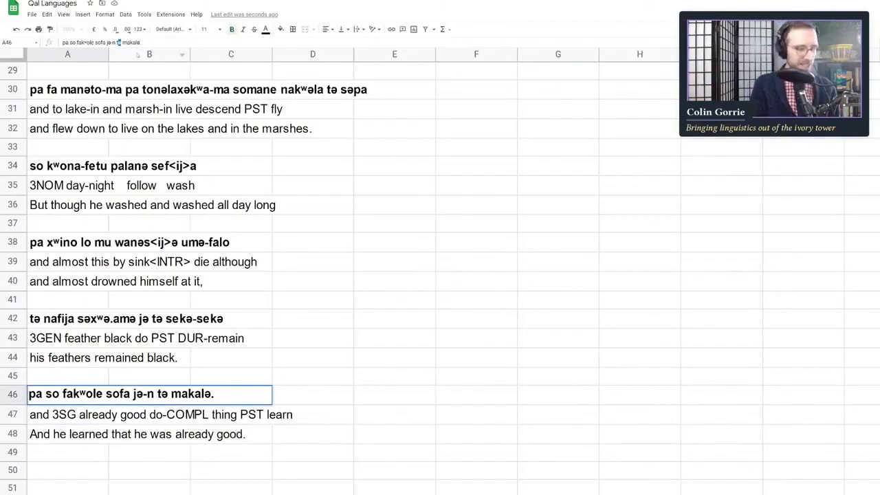
type("ə")
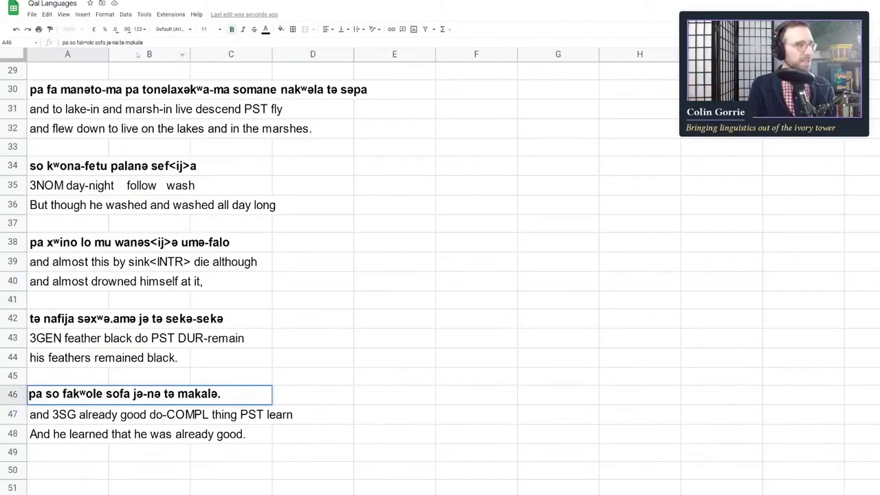
key("Return")
key("Up")
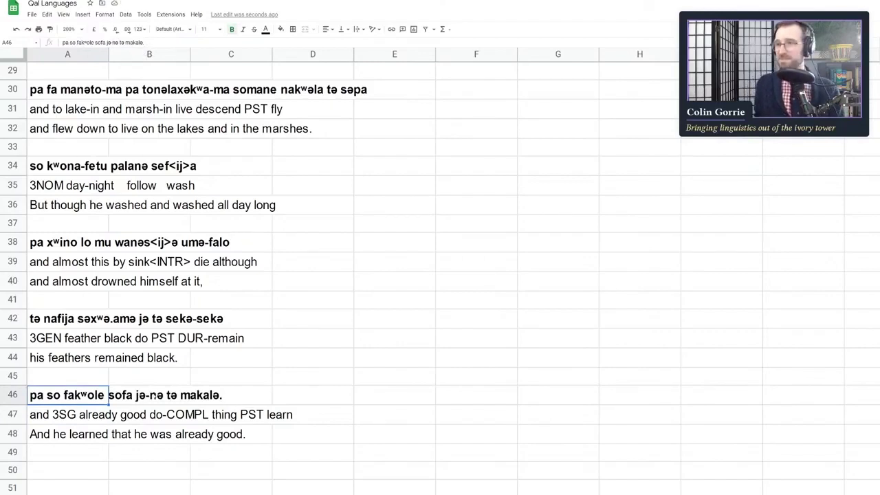
key("Right")
key("Return")
key("Escape")
key("Left")
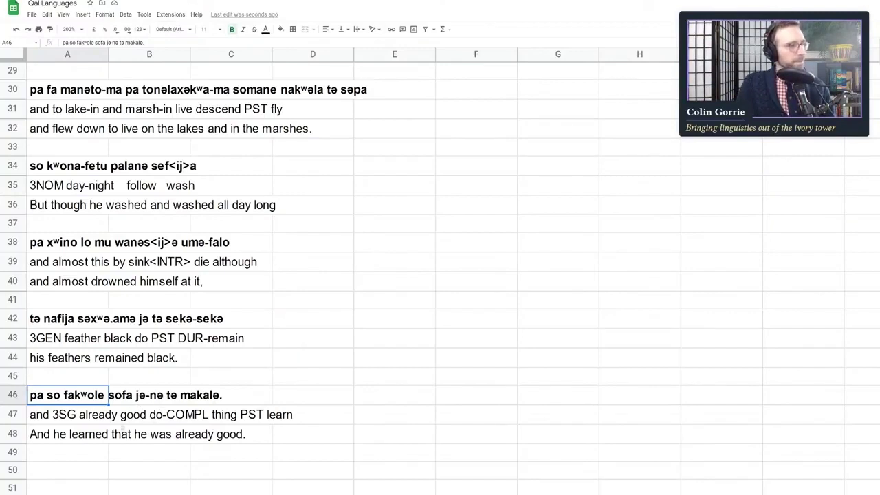
Delete the word "thing" from the gloss line in A47
double_click(123, 416)
double_click(224, 413)
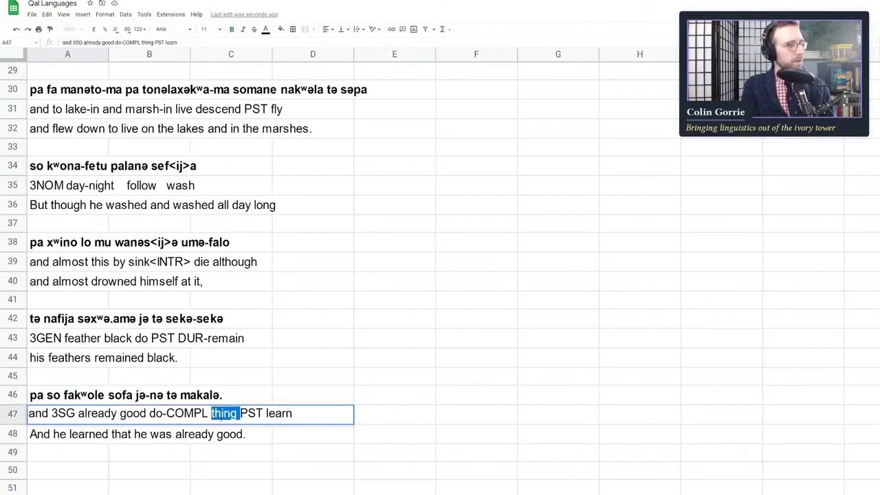
key("BackSpace")
left_click(201, 448)
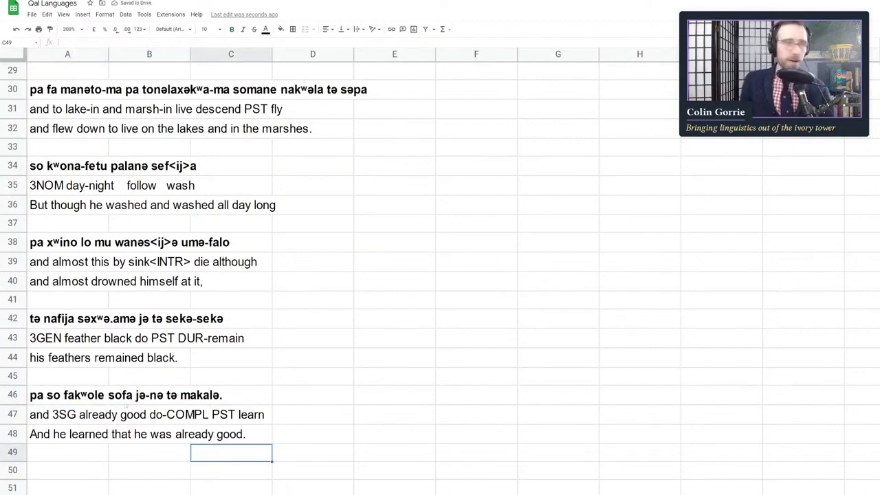
left_click(121, 417)
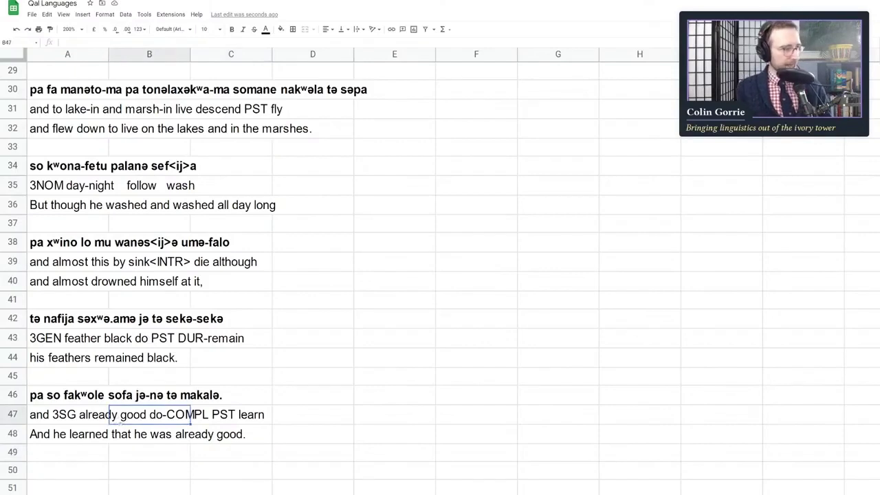
left_click(147, 359)
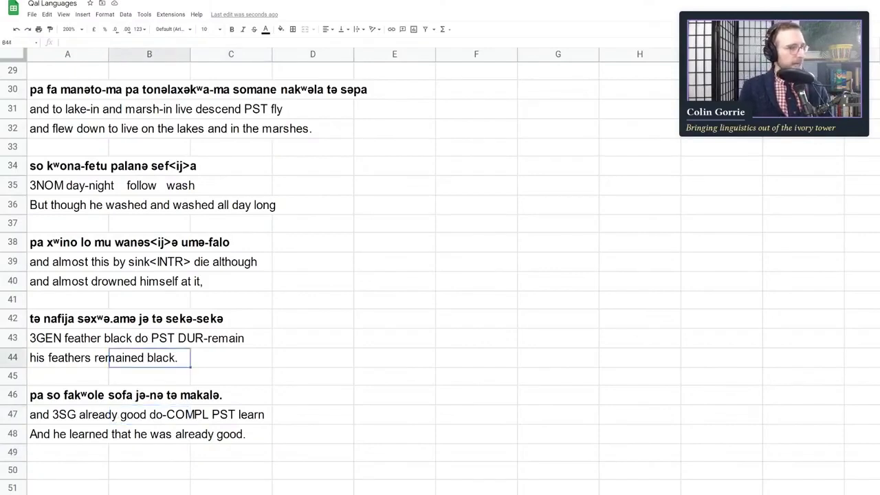
Go back to the lexicon sheet and look up the other Proto-Qal word for "thing", jakamə
key("ctrl+shift+Page_Down")
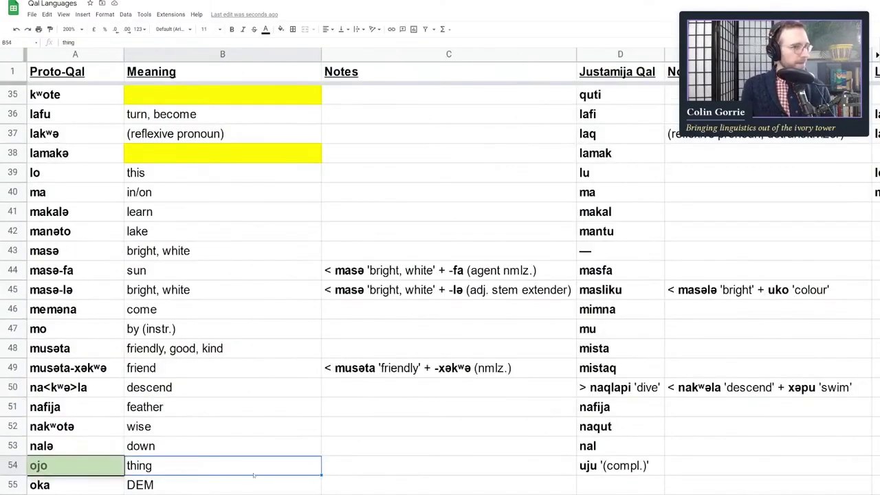
left_click(229, 433)
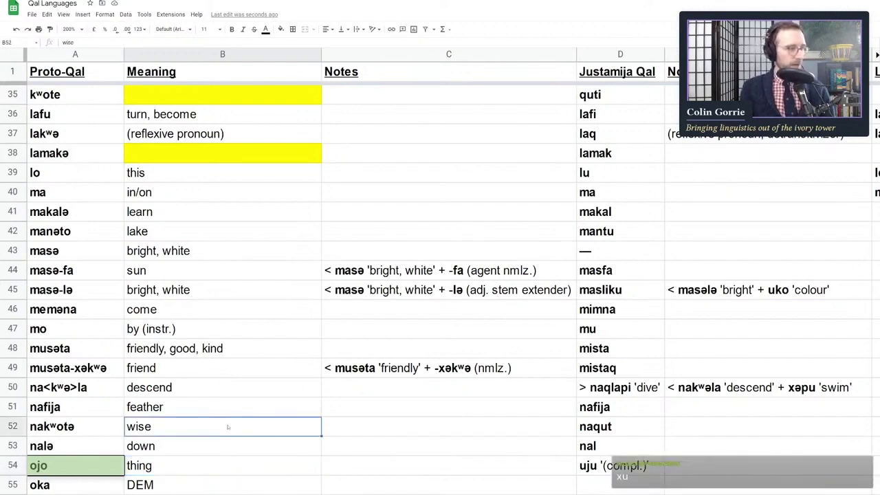
left_click(218, 329)
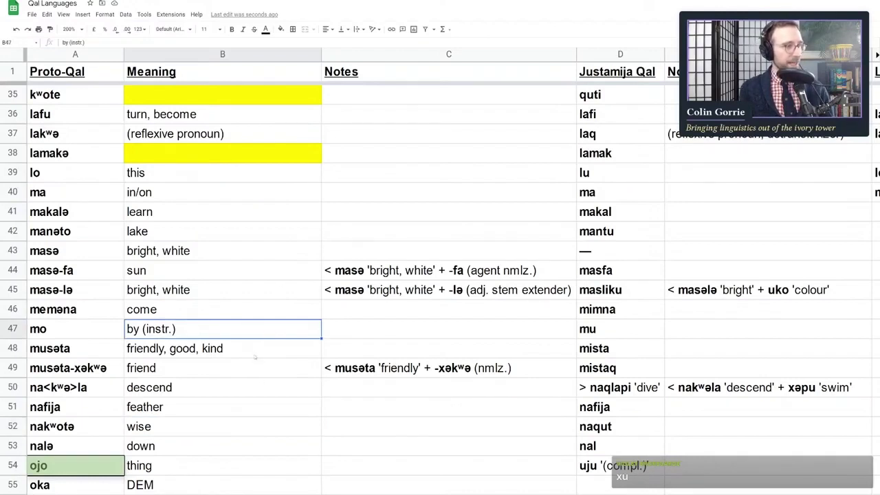
left_click(242, 316)
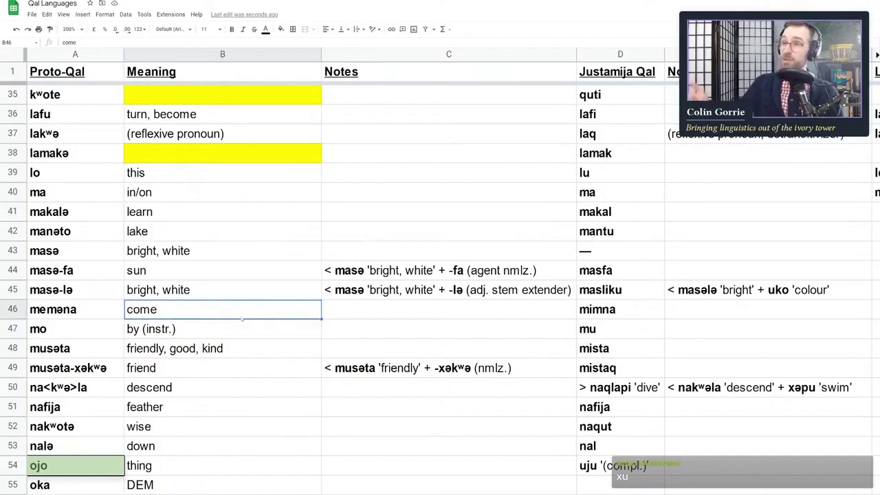
scroll(220, 275, "up", 1)
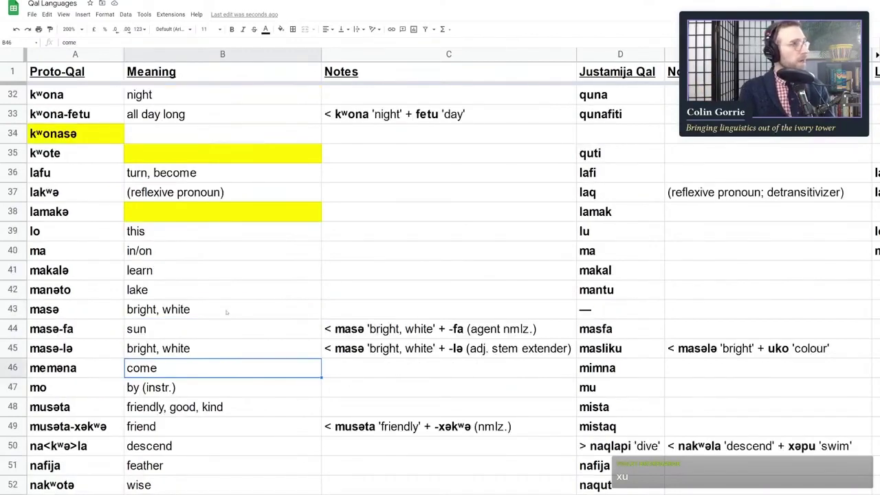
scroll(226, 311, "up", 6)
left_click(216, 334)
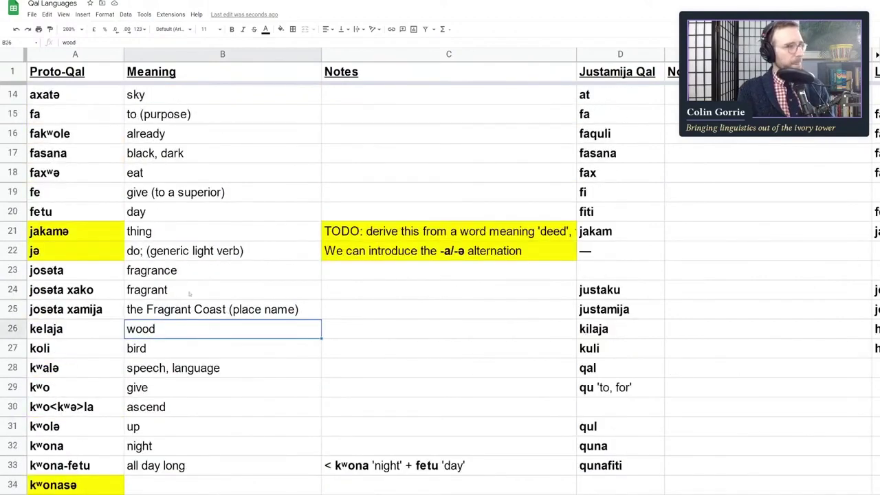
left_click(172, 272)
left_click(152, 234)
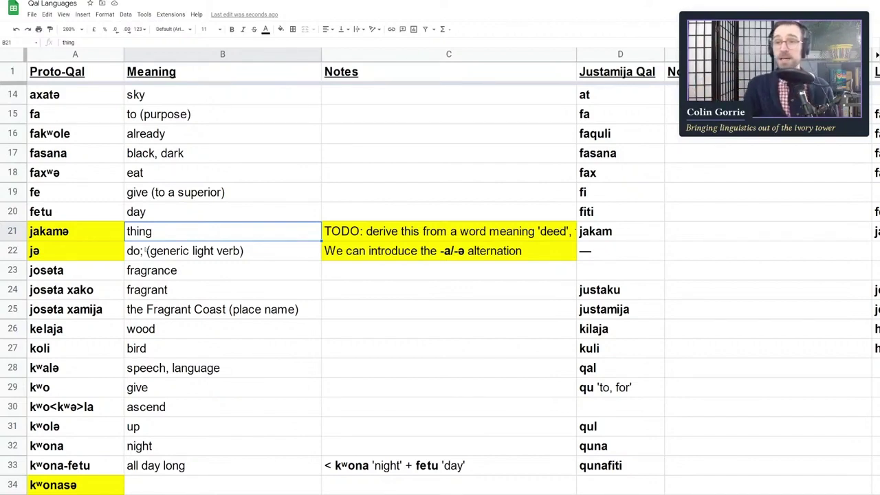
Read the highlighted notes for jakamə and jə in C21 and C22
key("Right")
key("Down")
key("Down")
key("Up")
key("Up")
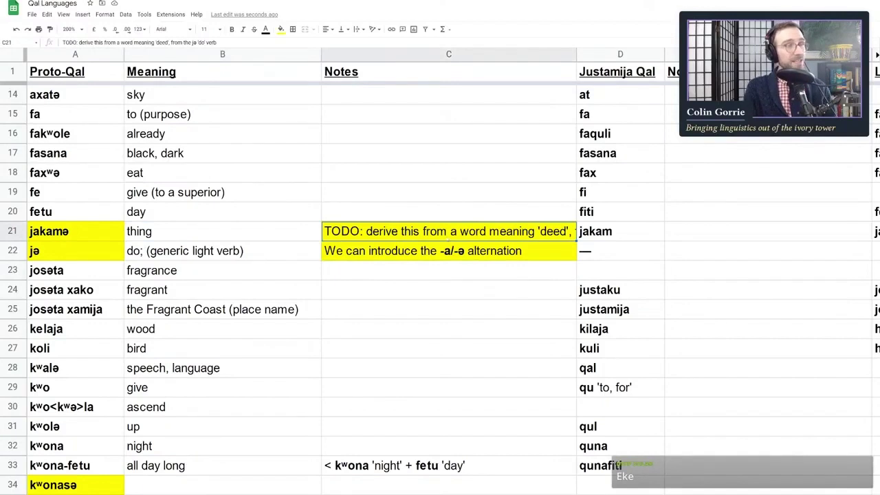
key("Down")
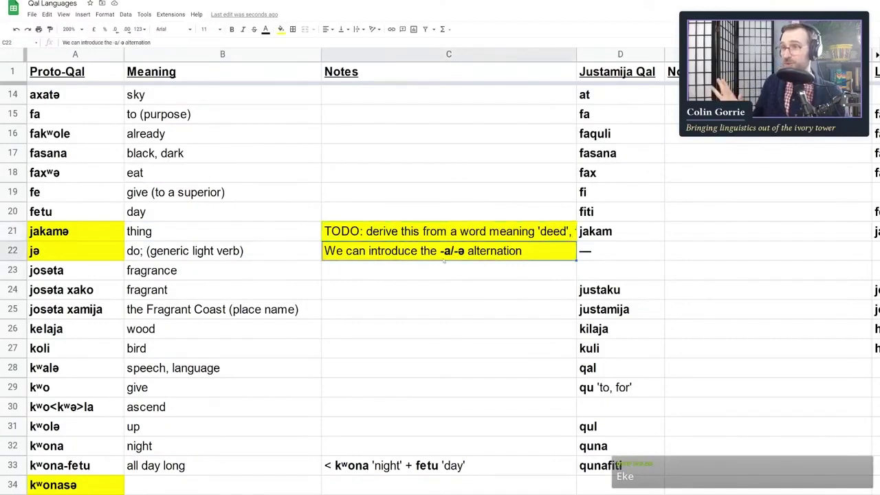
key("Up")
key("Return")
key("Return")
key("Down")
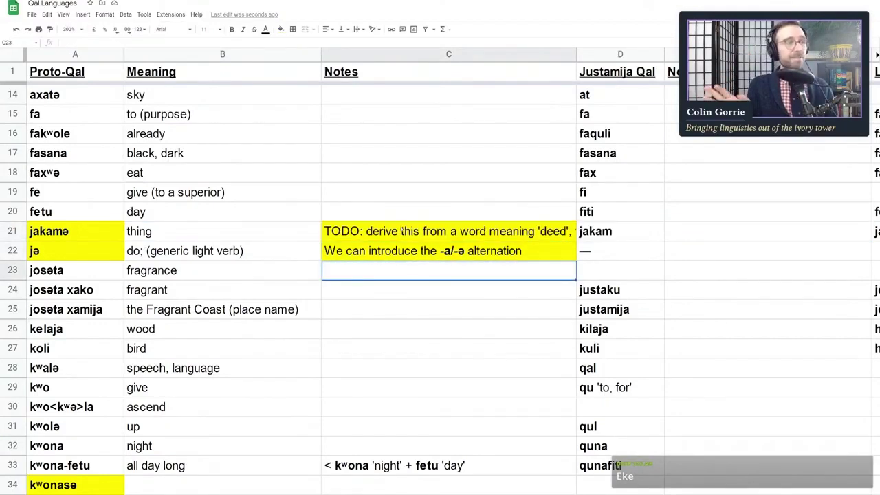
key("Up")
key("Up")
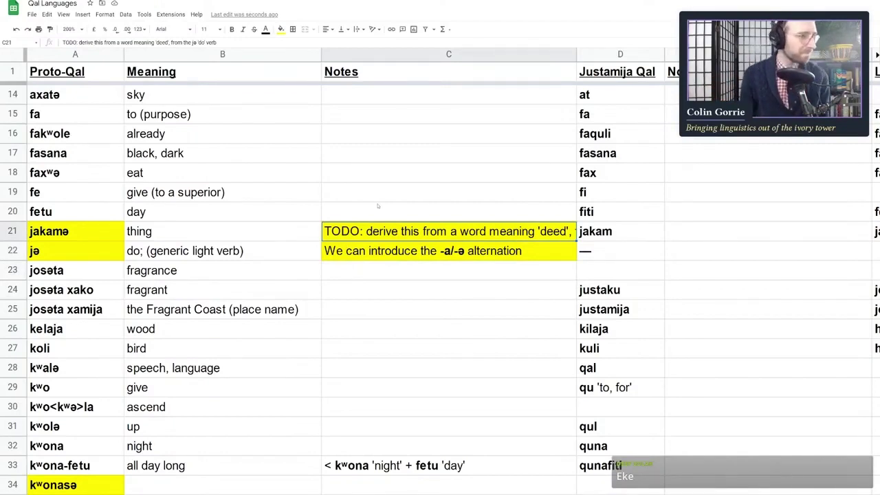
Compare the Proto-Qal entry for jə with the highlighted nominalizing suffix -xəkʷə/-xəkʷa
left_click(53, 251)
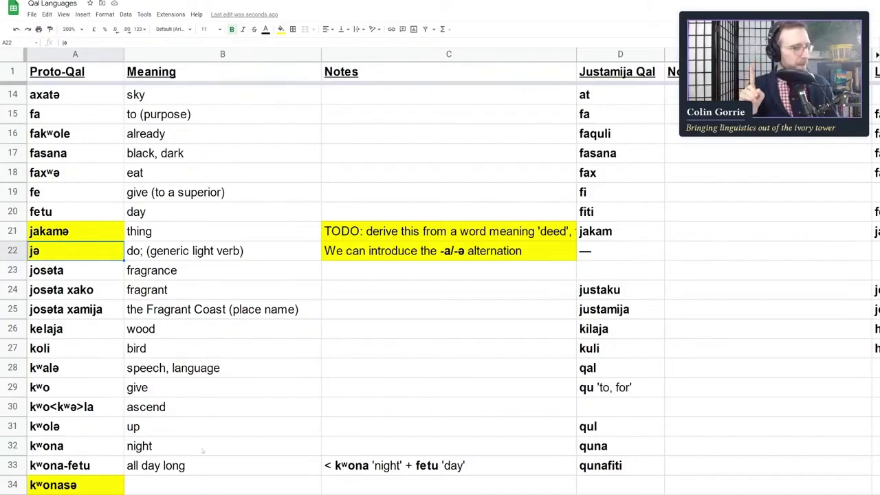
left_click(117, 332)
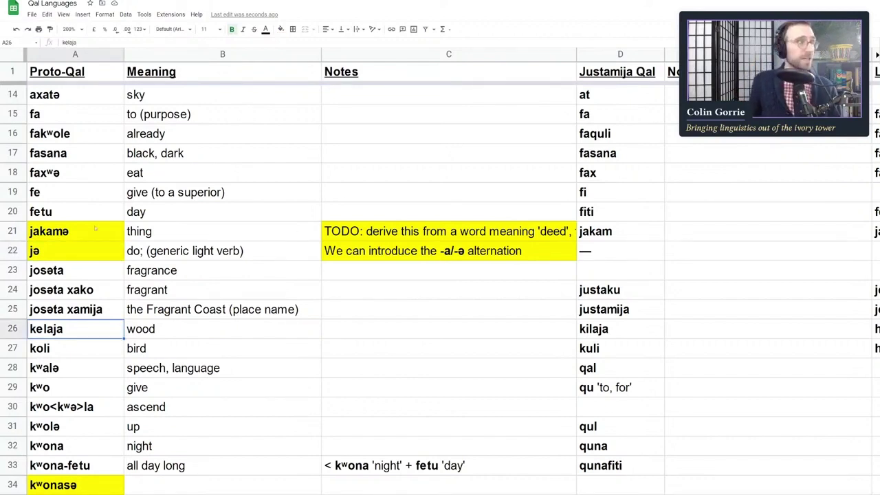
left_click(72, 204)
scroll(72, 204, "up", 4)
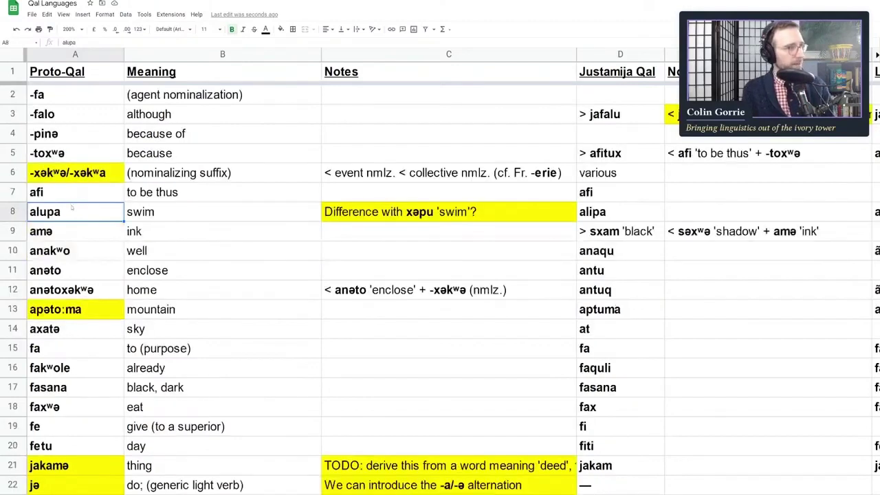
left_click(38, 178)
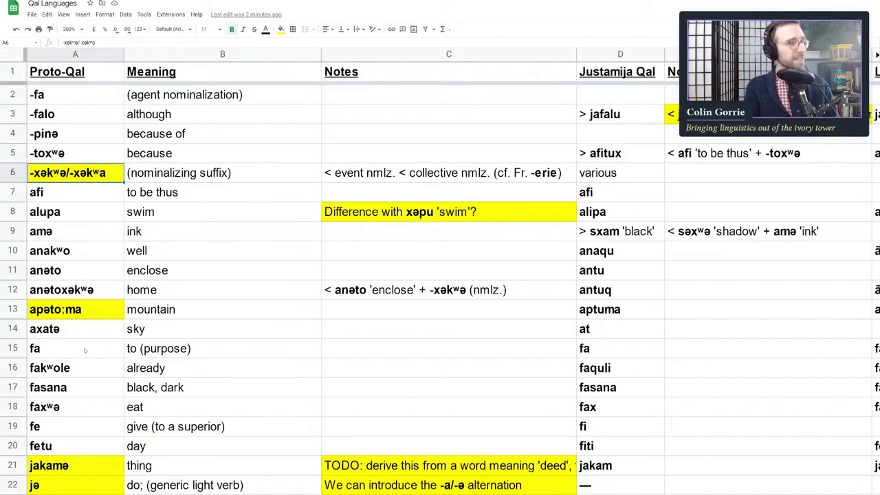
Split the Proto-Qal word jakamə in A21 with a hyphen so it reads ja-kamə
left_click(48, 468)
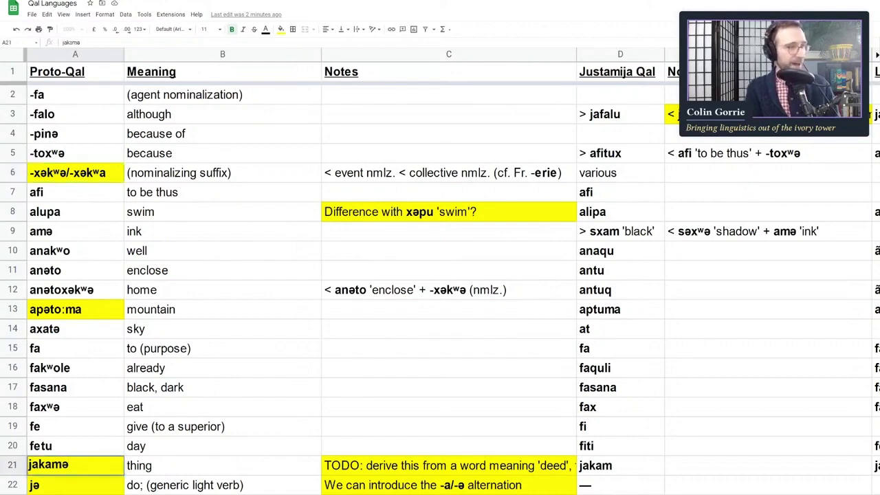
type("-")
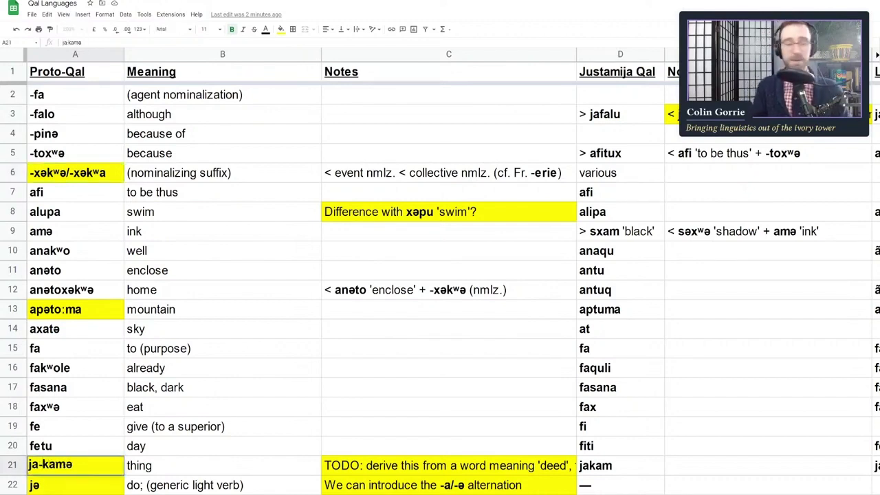
key("Return")
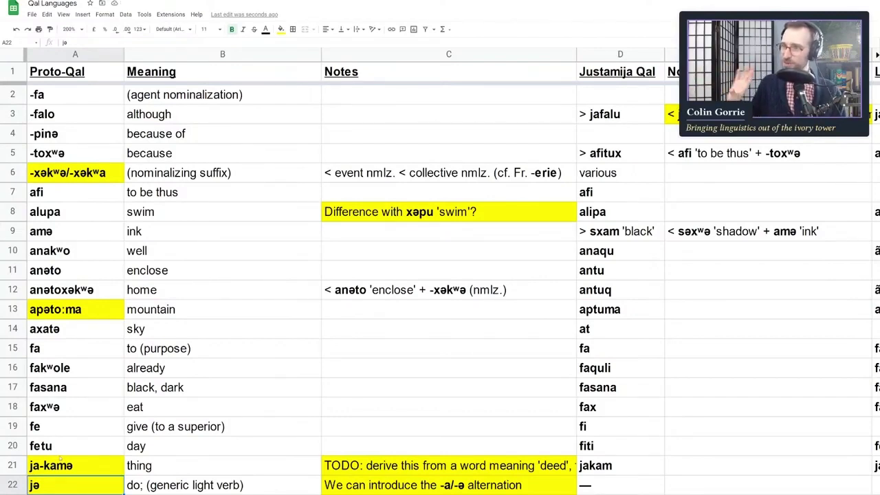
Replace the meaning of ja-kamə in B21 with "deed, doing" and check its derivation note
key("Up")
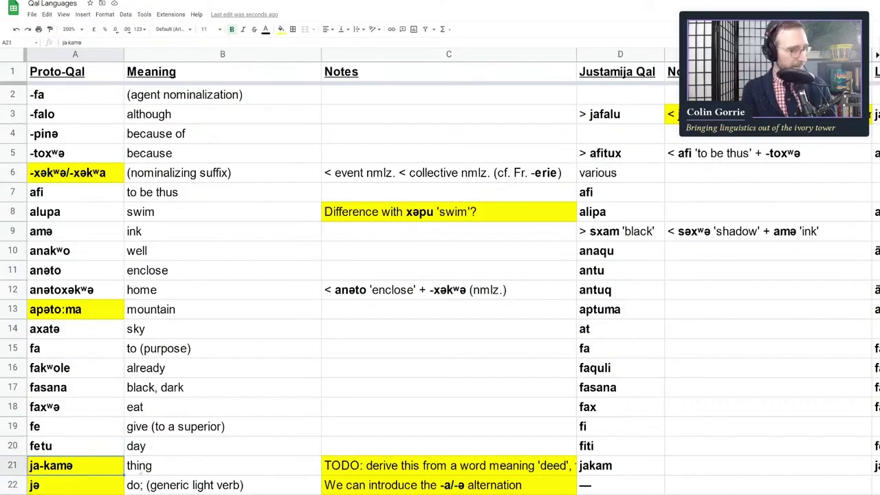
left_click(180, 471)
type("deed, doing")
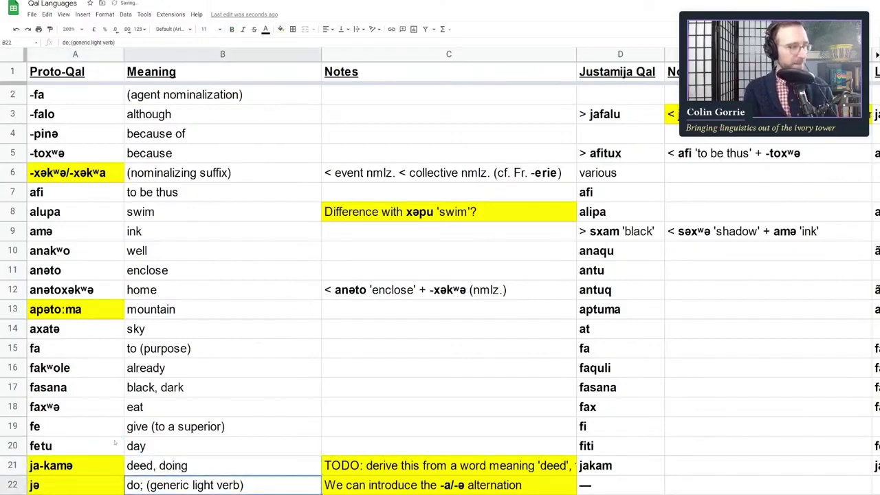
key("Left")
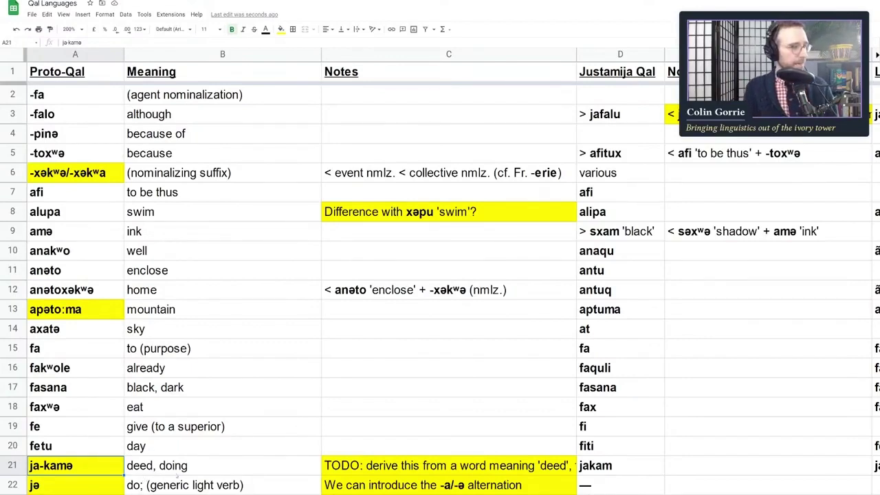
left_click(324, 469)
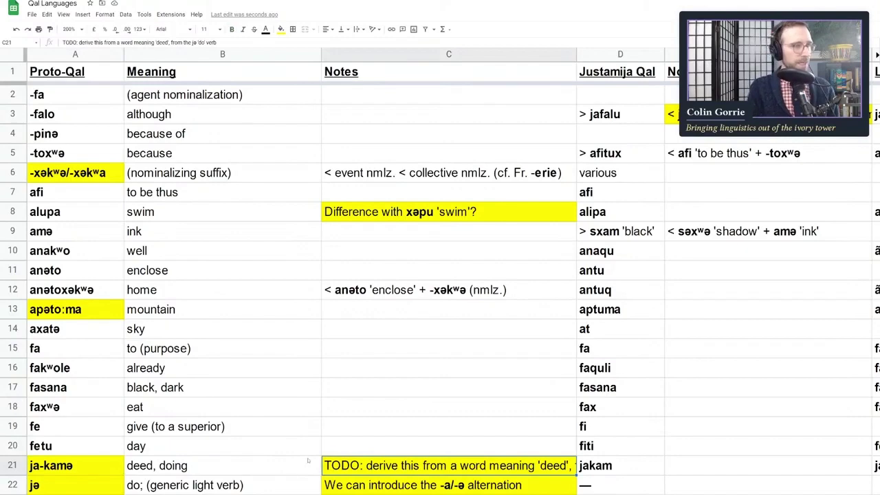
left_click(110, 473)
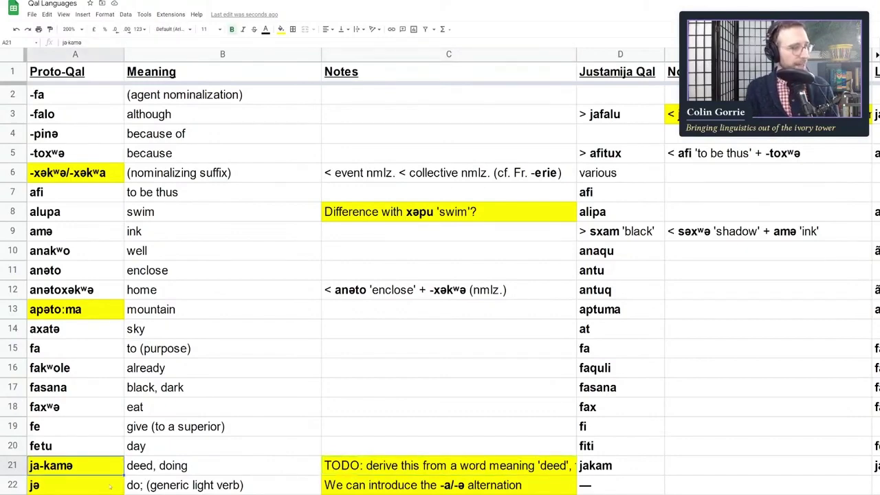
Find the Proto-Qal entries sofa/sofə and sofə taluja and compare their forms for the -a/-ə alternation
key("Page_Down")
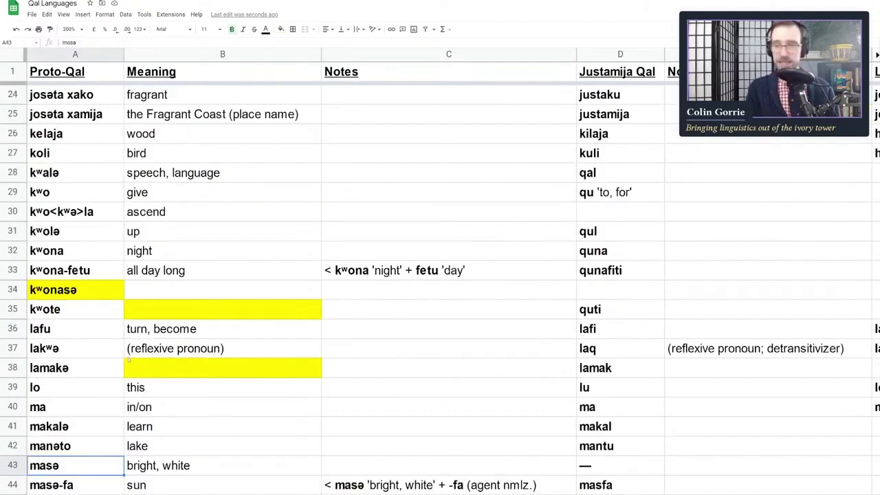
key("Page_Down")
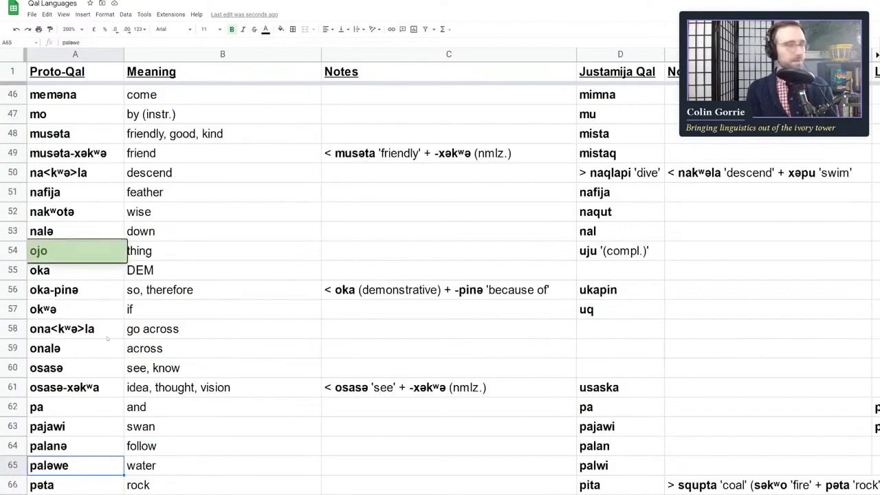
key("Page_Down")
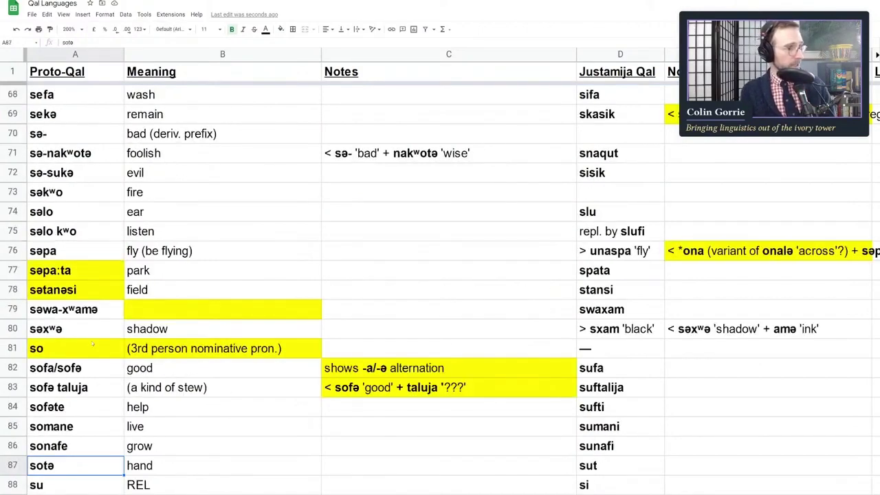
scroll(92, 391, "down", 1)
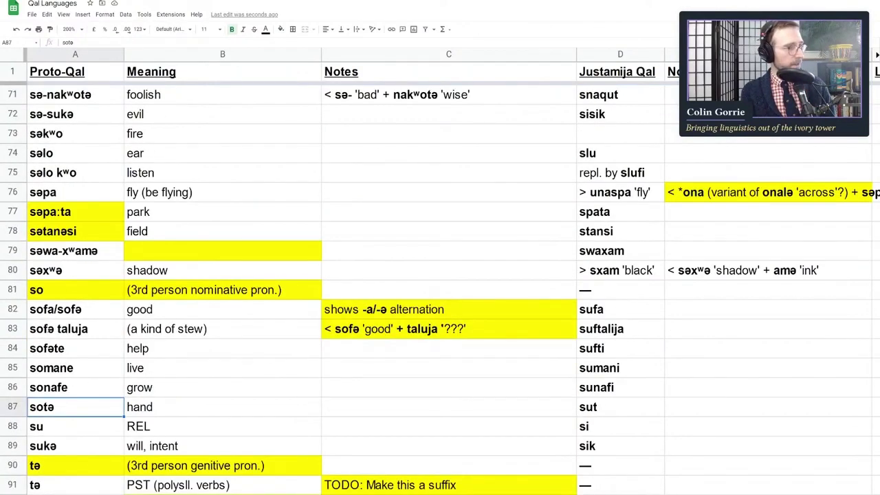
left_click(52, 313)
double_click(52, 311)
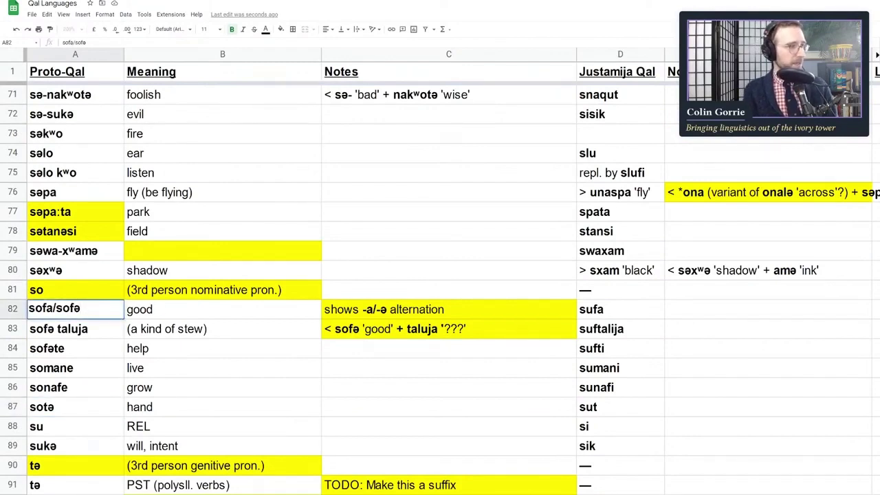
double_click(40, 308)
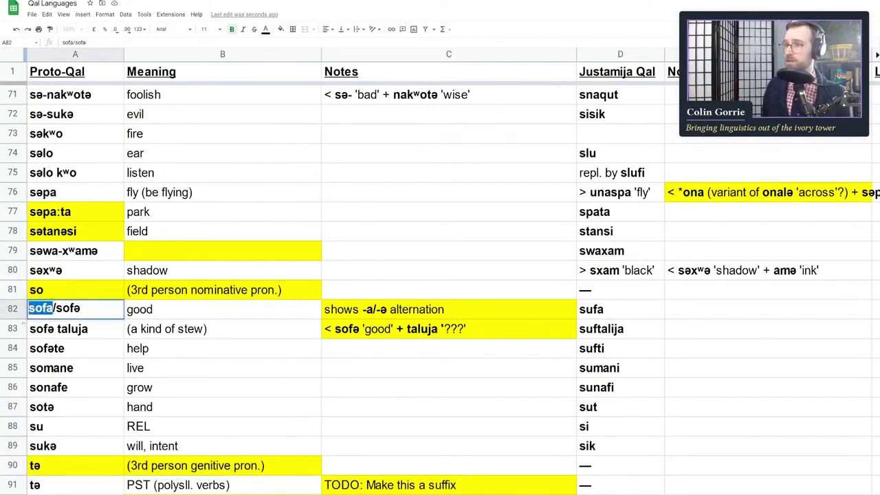
key("Return")
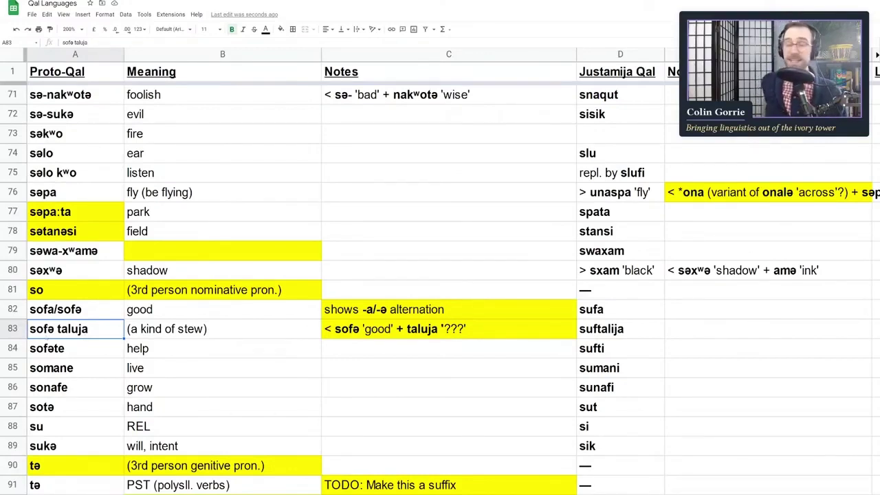
double_click(41, 329)
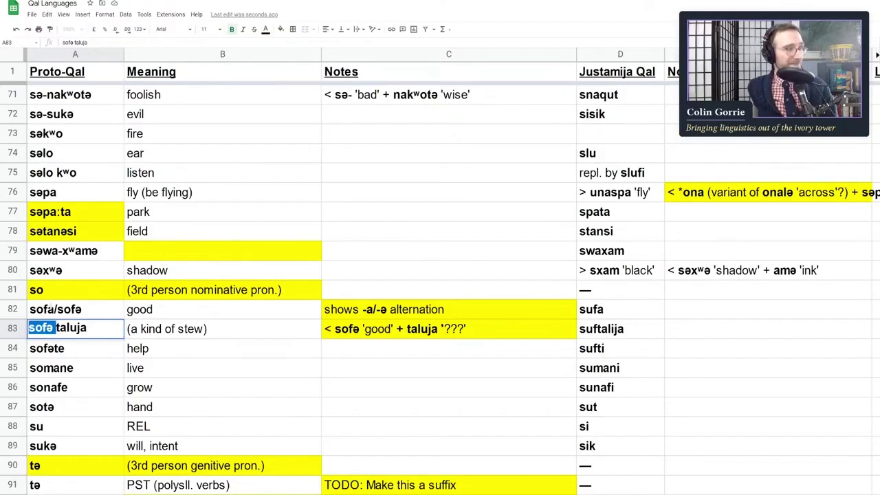
left_click(55, 309)
left_click(55, 328)
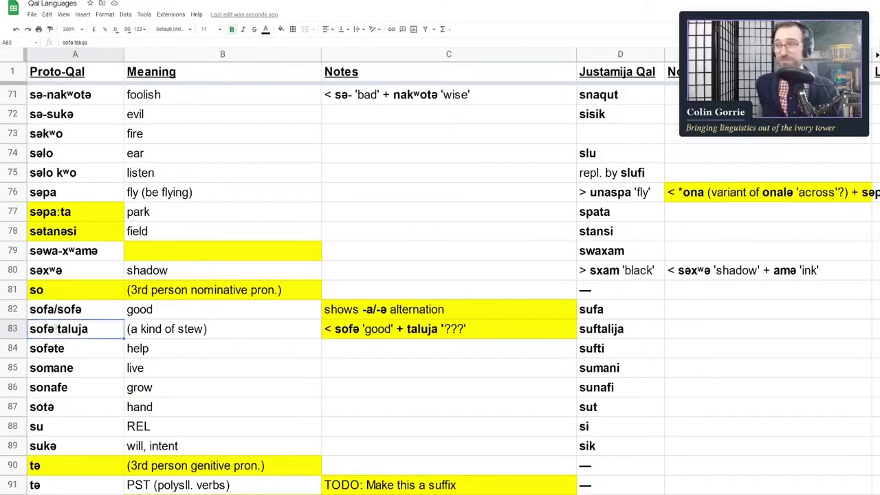